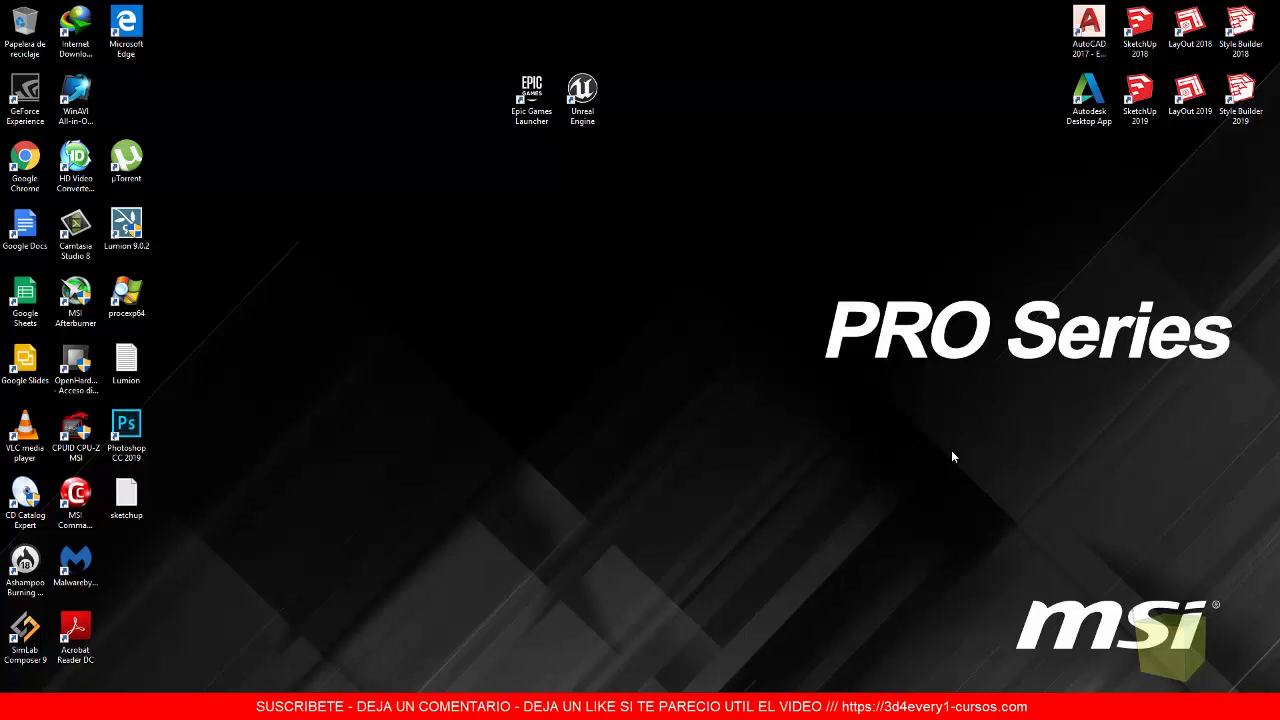
Launch the Epic Games Launcher and skim the Unreal Engine news page with the MegaGrants story.
{"action": "double_click", "coordinate": [533, 87]}
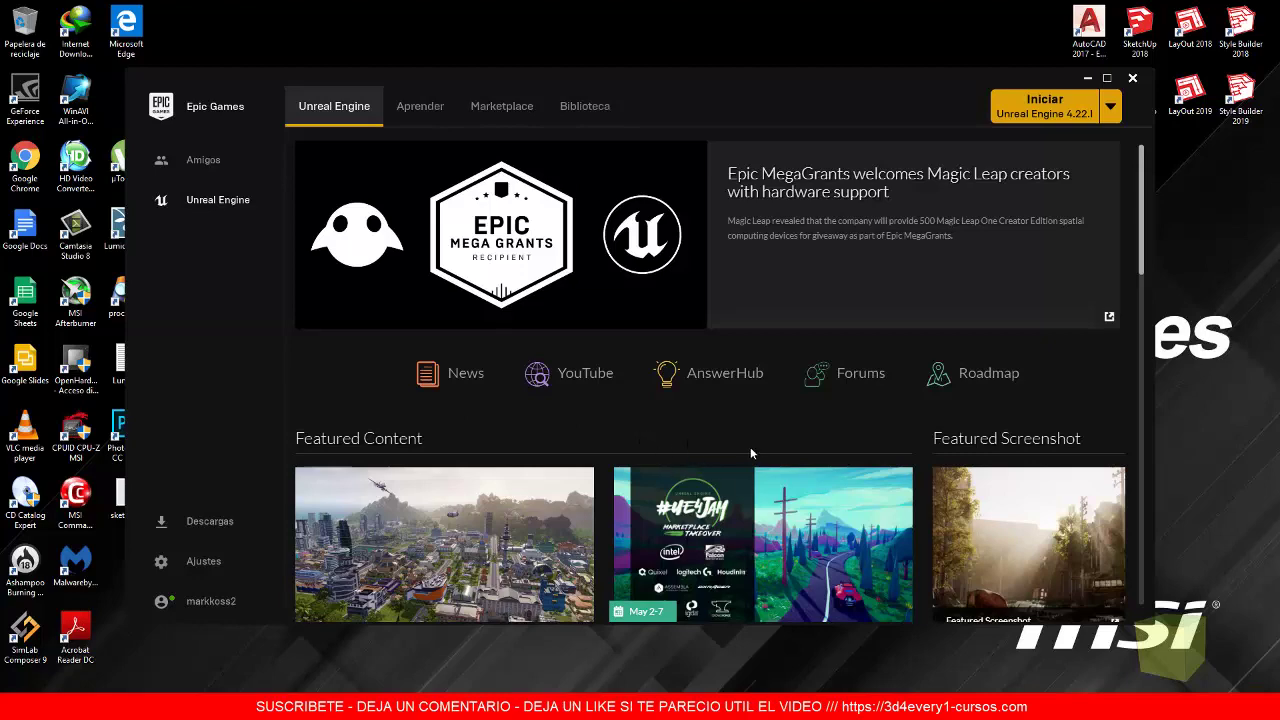
{"action": "scroll", "coordinate": [750, 450], "scroll_direction": "down", "scroll_amount": 2}
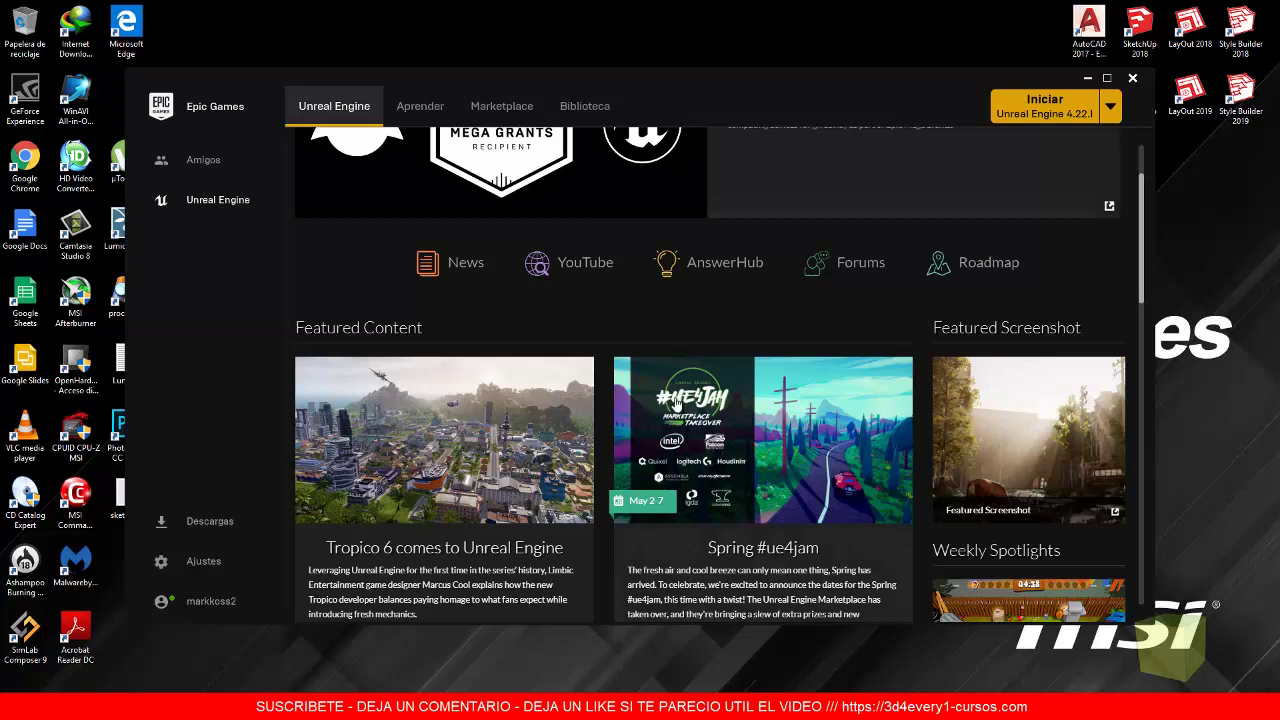
{"action": "scroll", "coordinate": [676, 402], "scroll_direction": "up", "scroll_amount": 2}
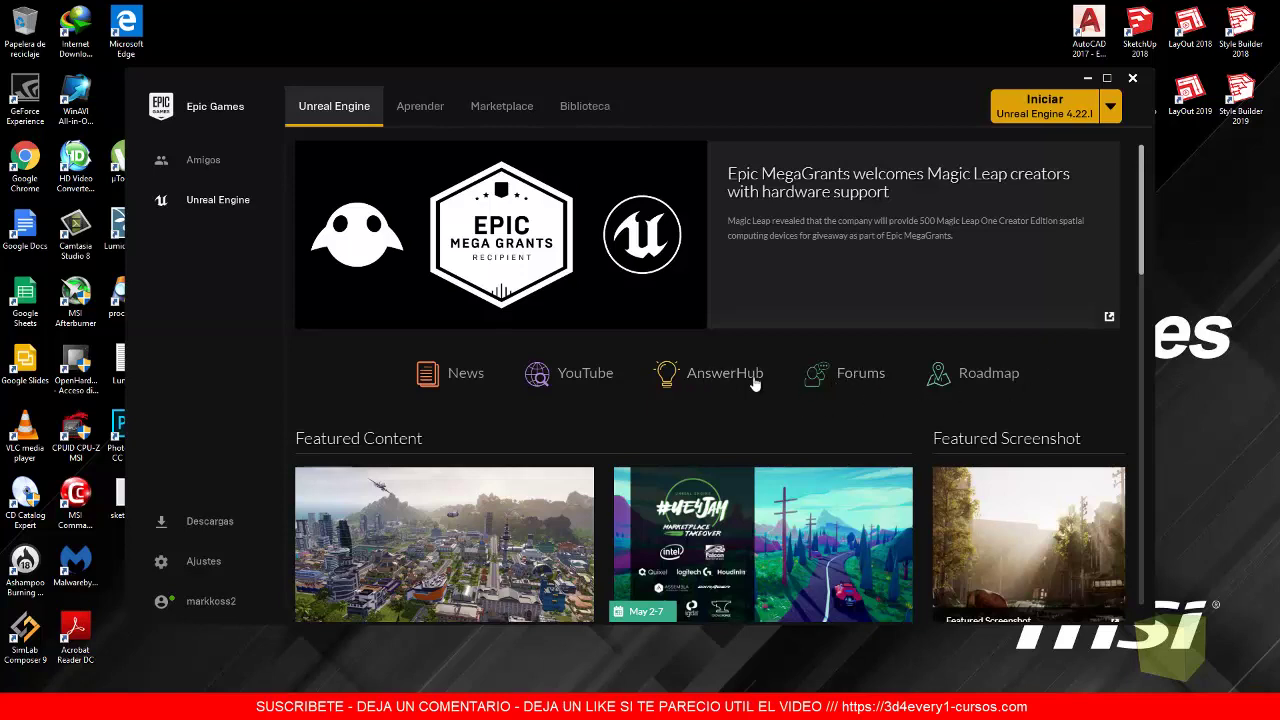
Browse the Aprender page's quick-start tutorials and Engine Feature Samples like Sequencer and Infiltrator Demo.
{"action": "left_click", "coordinate": [419, 112]}
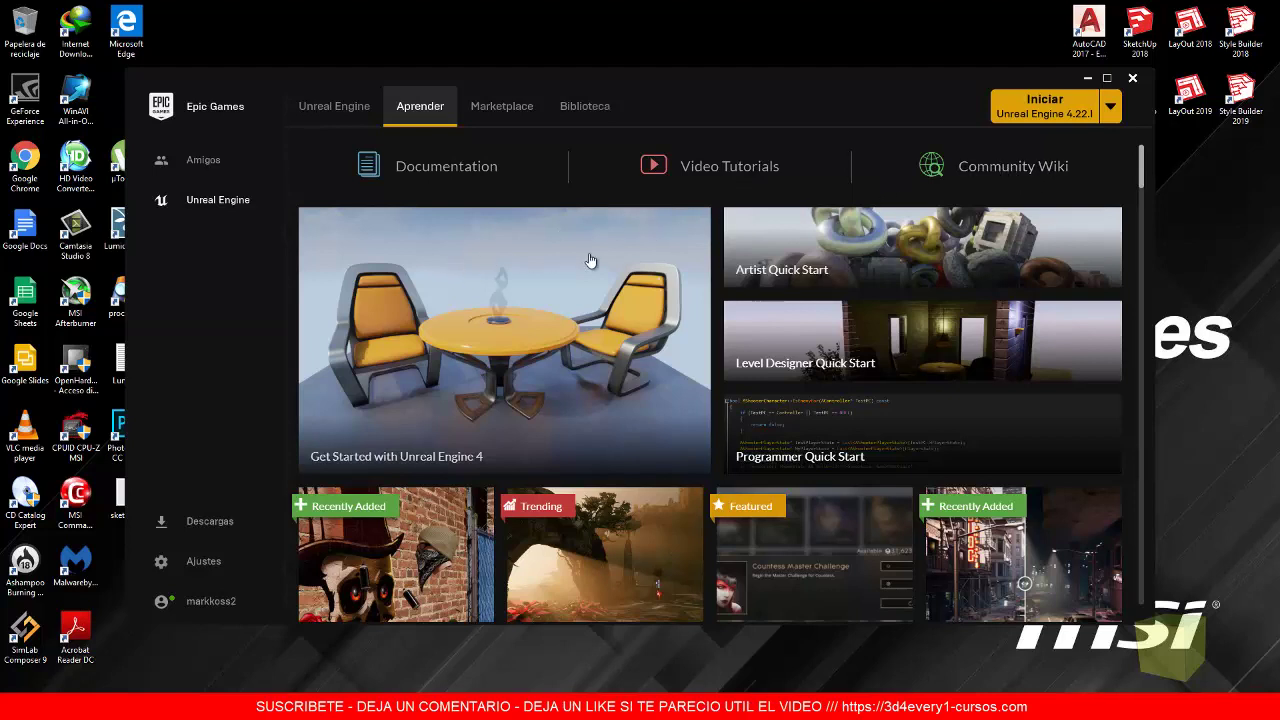
{"action": "scroll", "coordinate": [555, 306], "scroll_direction": "down", "scroll_amount": 1}
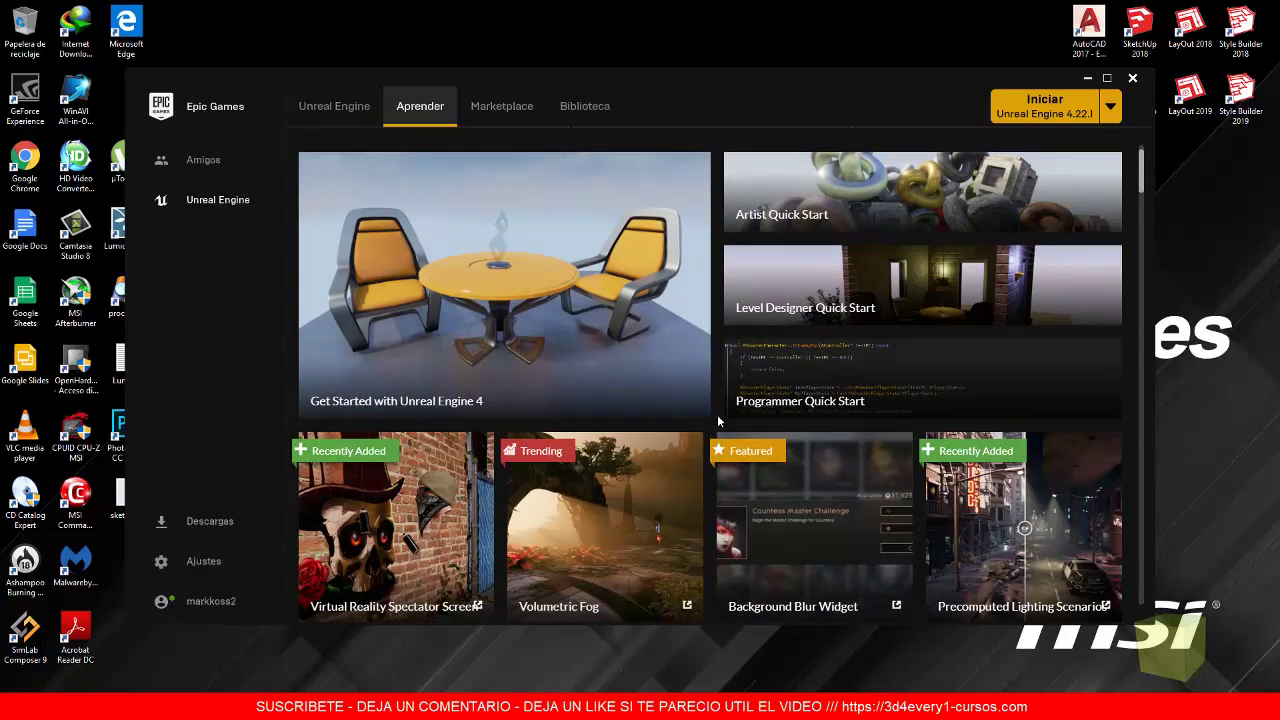
{"action": "scroll", "coordinate": [730, 448], "scroll_direction": "down", "scroll_amount": 2}
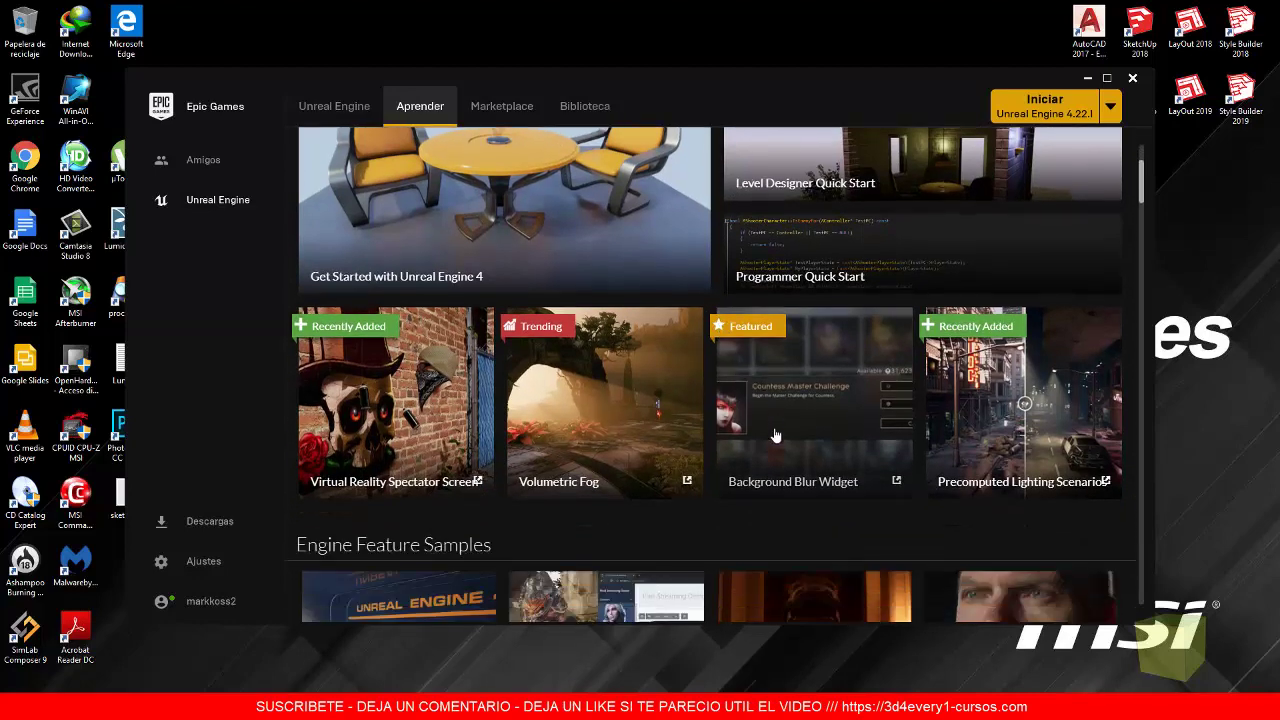
{"action": "scroll", "coordinate": [774, 432], "scroll_direction": "down", "scroll_amount": 2}
{"action": "scroll", "coordinate": [774, 432], "scroll_direction": "down", "scroll_amount": 3}
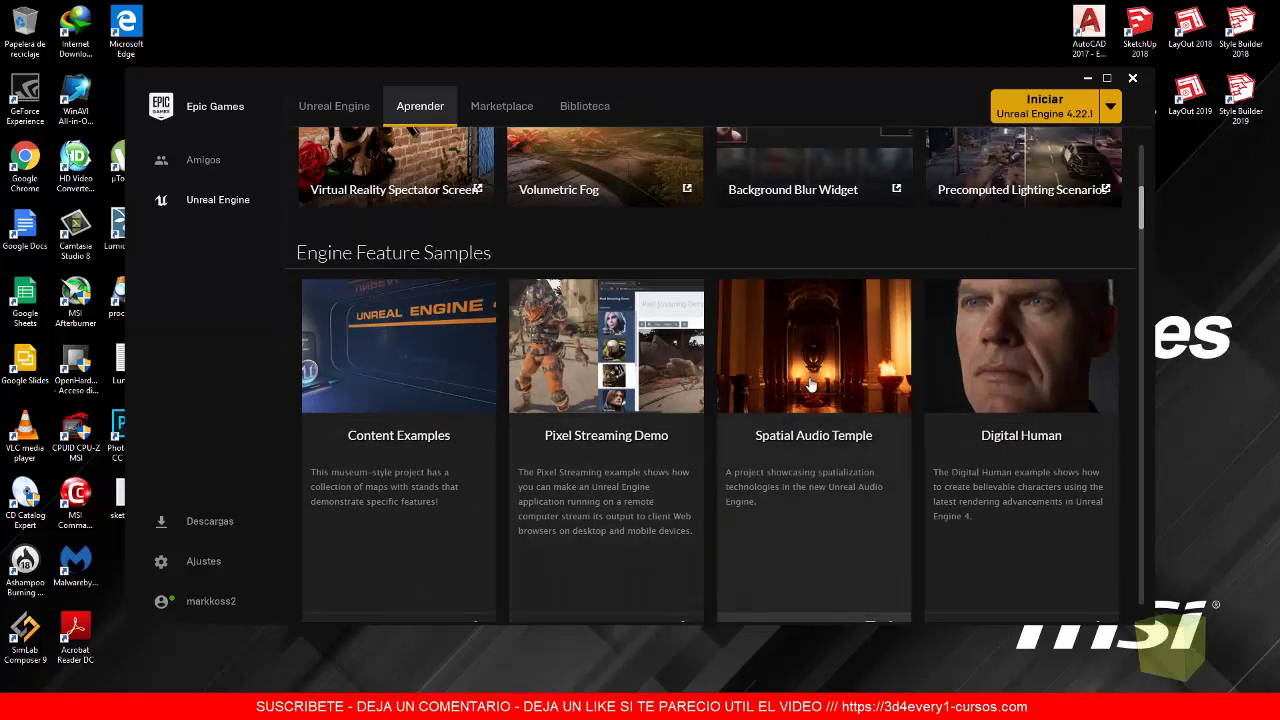
{"action": "scroll", "coordinate": [707, 392], "scroll_direction": "down", "scroll_amount": 2}
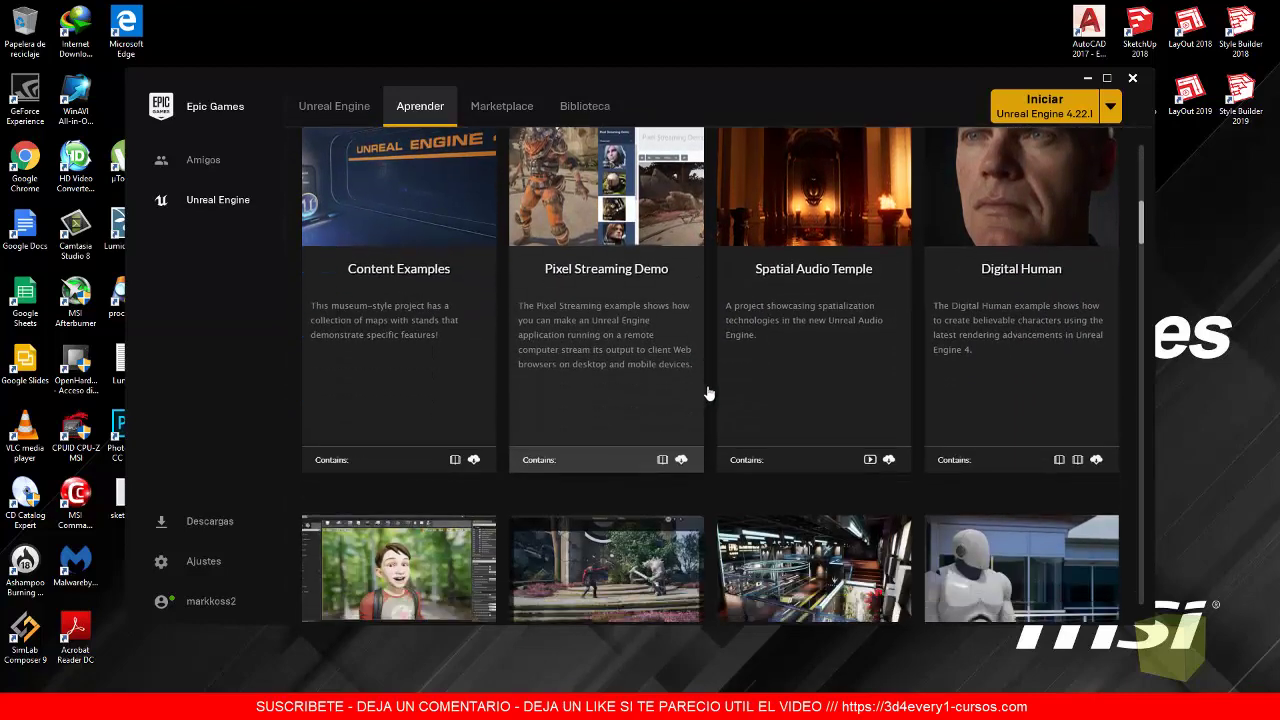
{"action": "scroll", "coordinate": [707, 392], "scroll_direction": "down", "scroll_amount": 2}
{"action": "scroll", "coordinate": [712, 392], "scroll_direction": "down", "scroll_amount": 1}
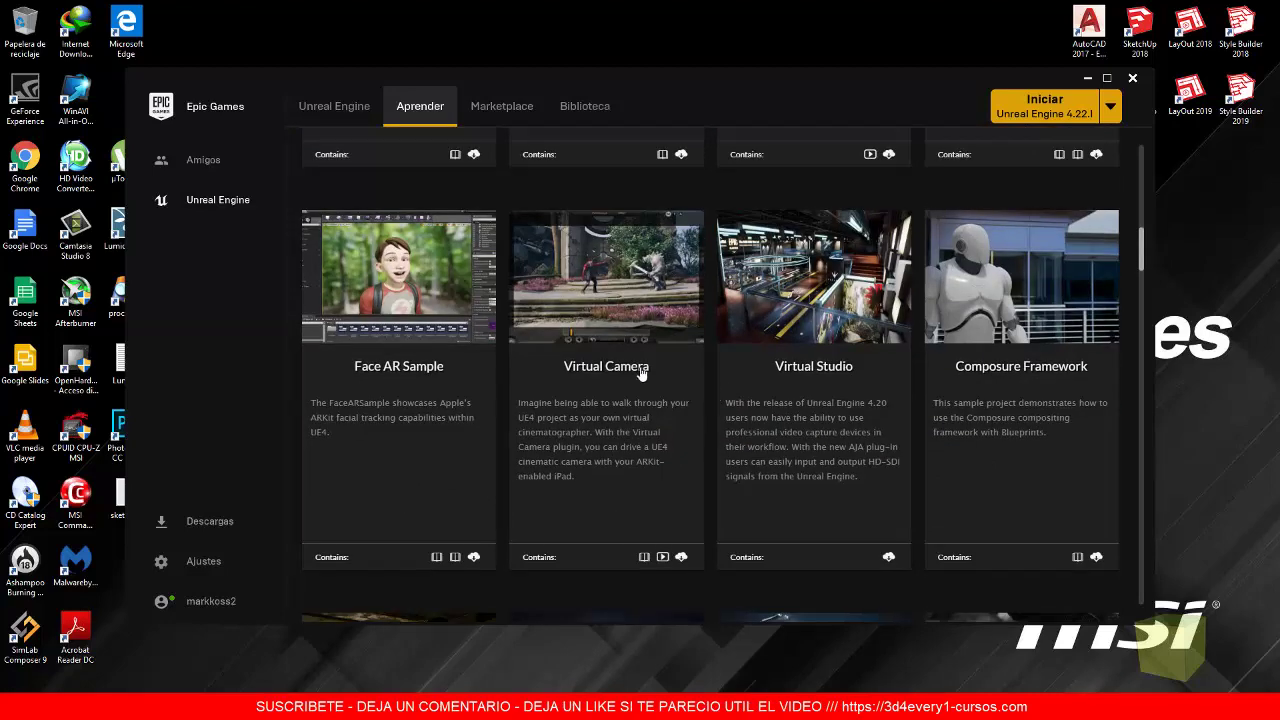
{"action": "scroll", "coordinate": [726, 377], "scroll_direction": "down", "scroll_amount": 2}
{"action": "scroll", "coordinate": [740, 380], "scroll_direction": "down", "scroll_amount": 3}
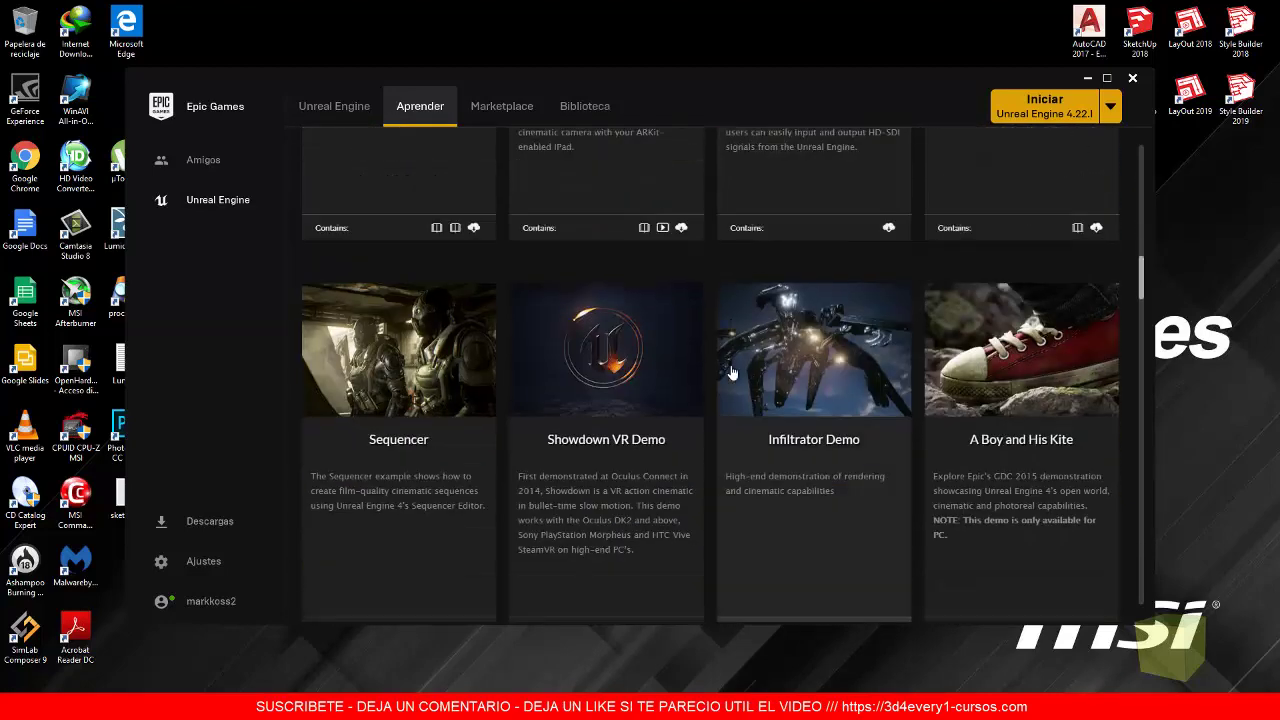
{"action": "scroll", "coordinate": [762, 384], "scroll_direction": "down", "scroll_amount": 3}
Scroll the Aprender sample cards, including Stylized and Realistic Rendering, down and back up.
{"action": "scroll", "coordinate": [762, 383], "scroll_direction": "down", "scroll_amount": 3}
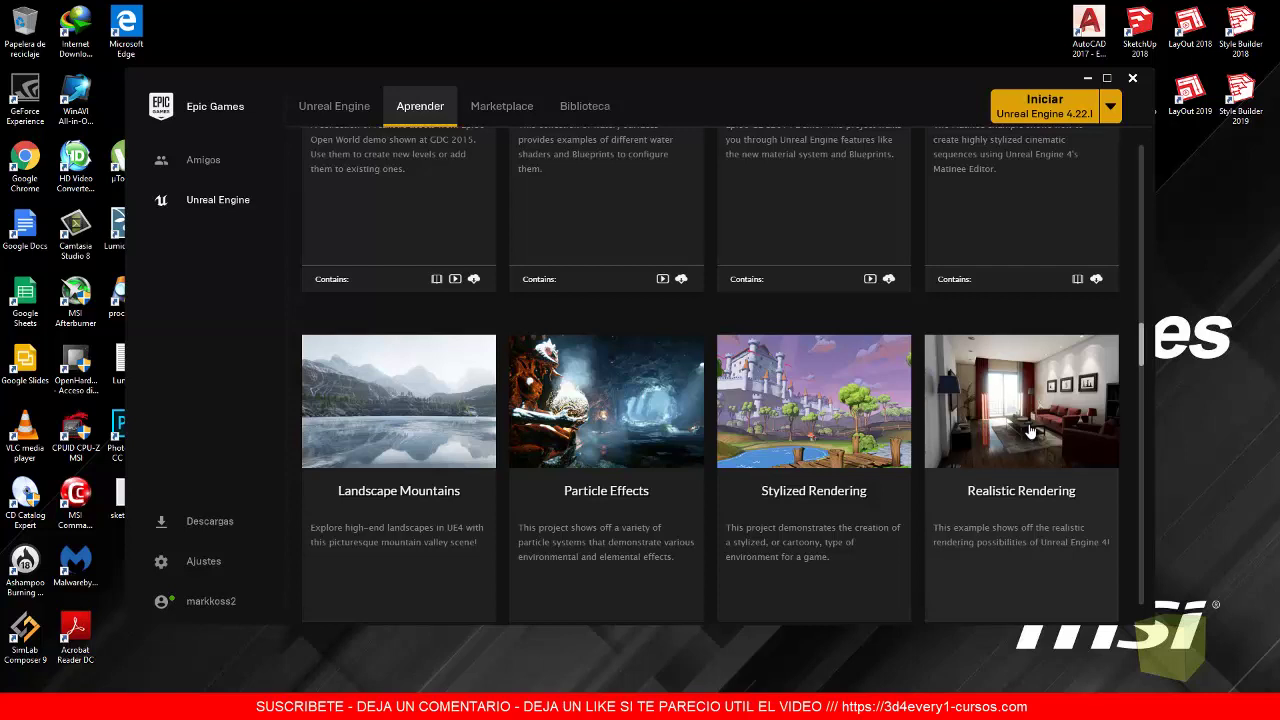
{"action": "scroll", "coordinate": [1030, 430], "scroll_direction": "up", "scroll_amount": 1}
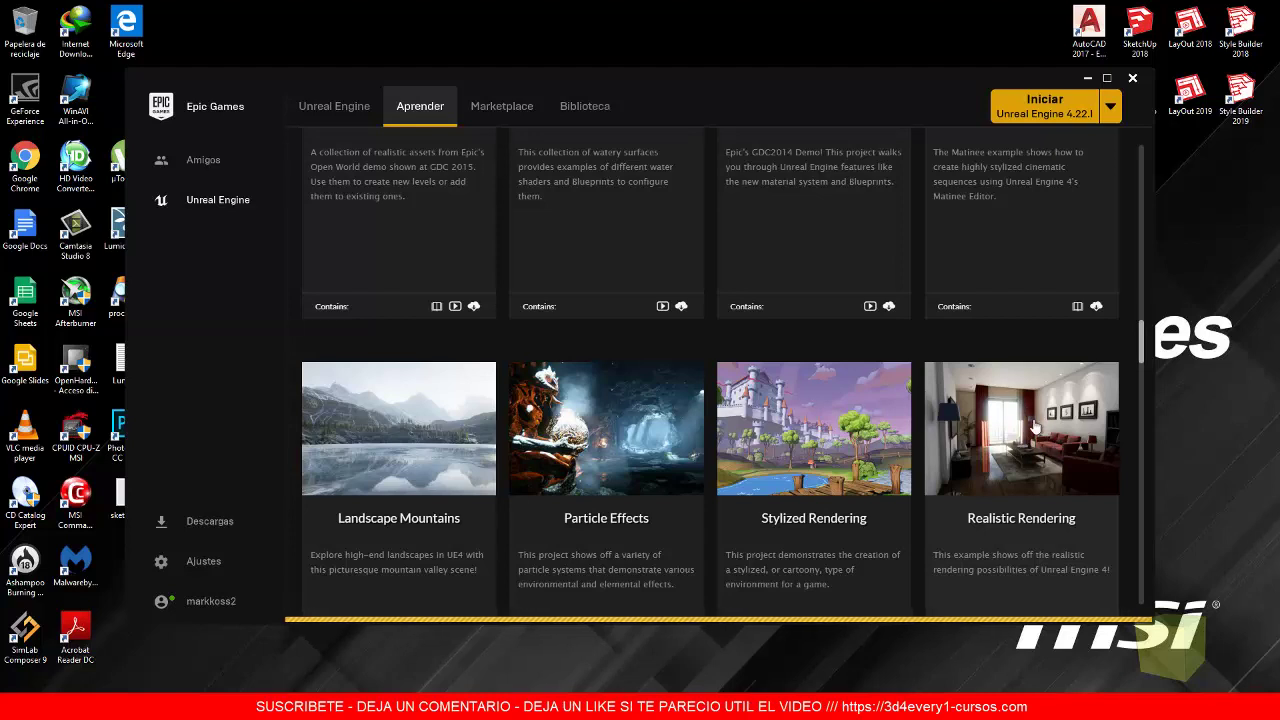
Claim the free Realistic Rendering sample from its detail page, then go to the Marketplace.
{"action": "left_click", "coordinate": [1022, 434]}
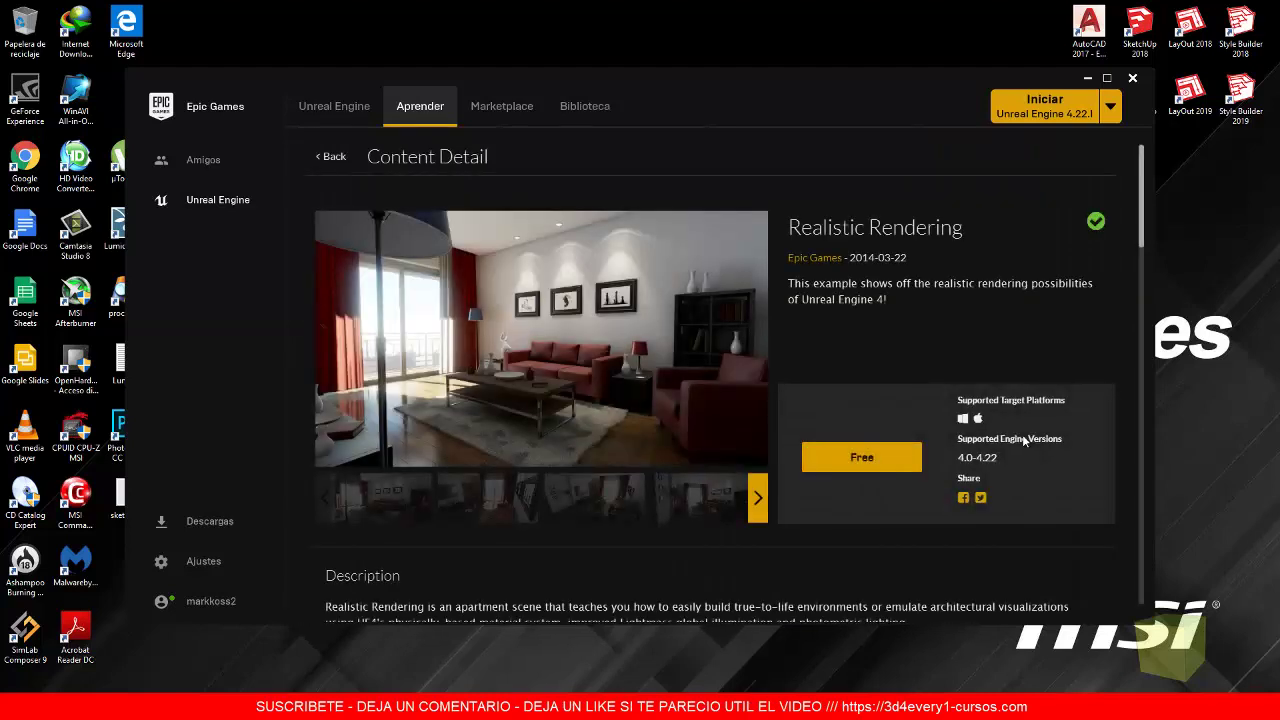
{"action": "left_click", "coordinate": [865, 462]}
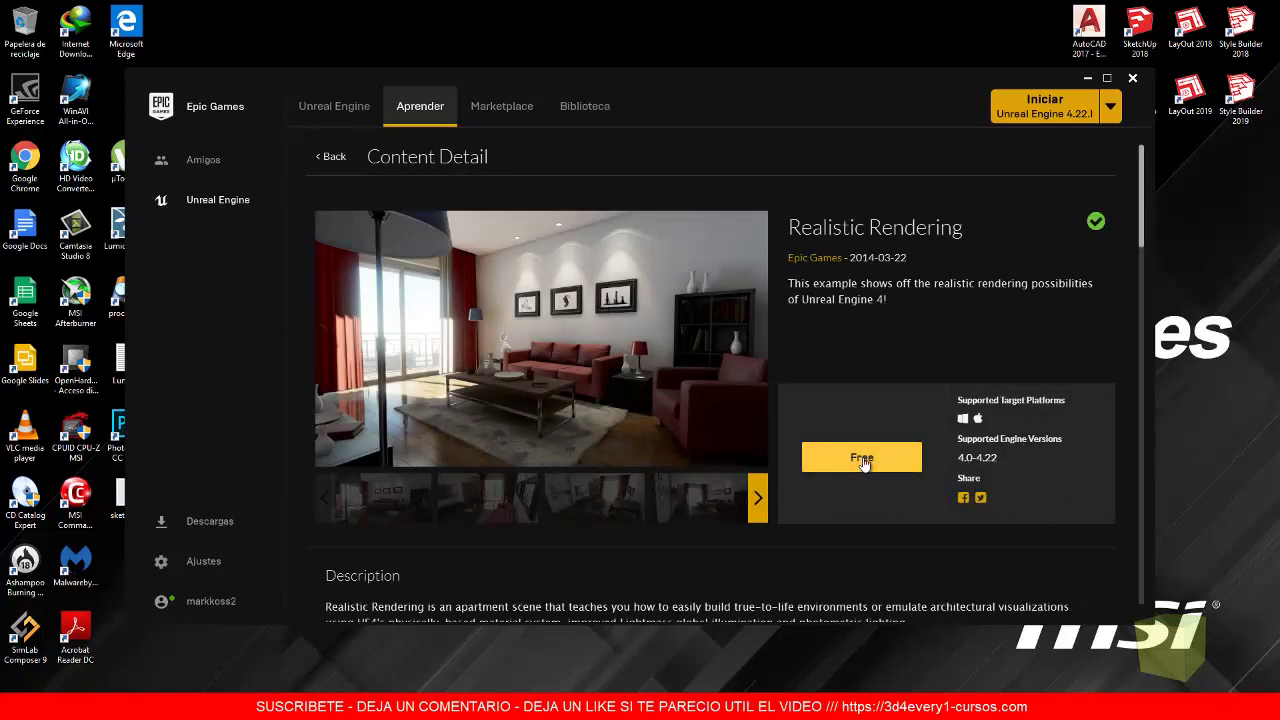
{"action": "left_click", "coordinate": [860, 462]}
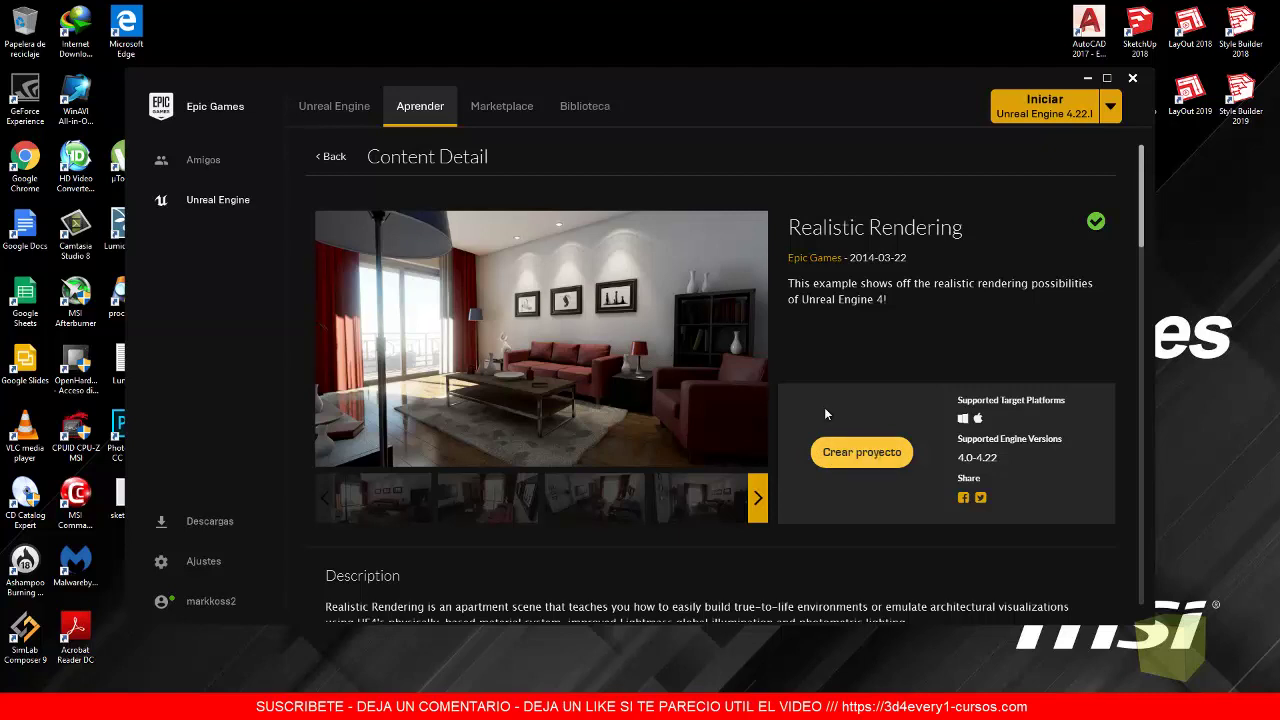
{"action": "left_click", "coordinate": [504, 110]}
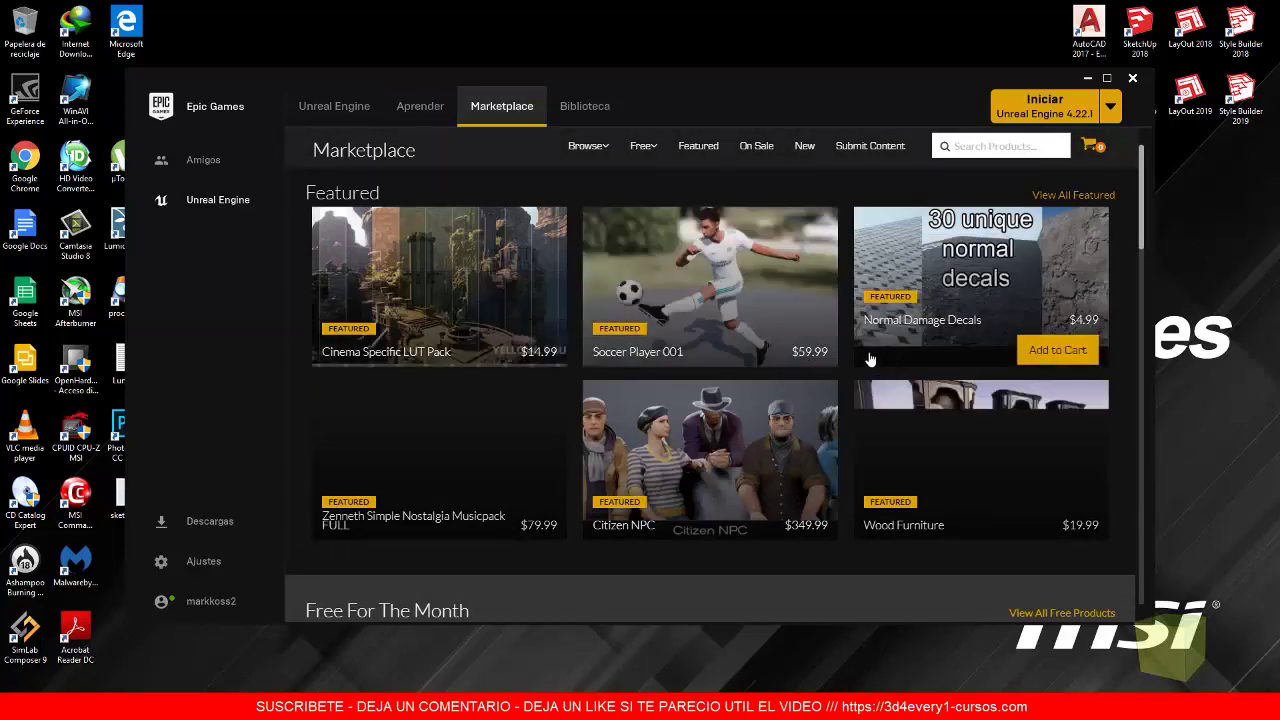
{"action": "scroll", "coordinate": [795, 378], "scroll_direction": "down", "scroll_amount": 1}
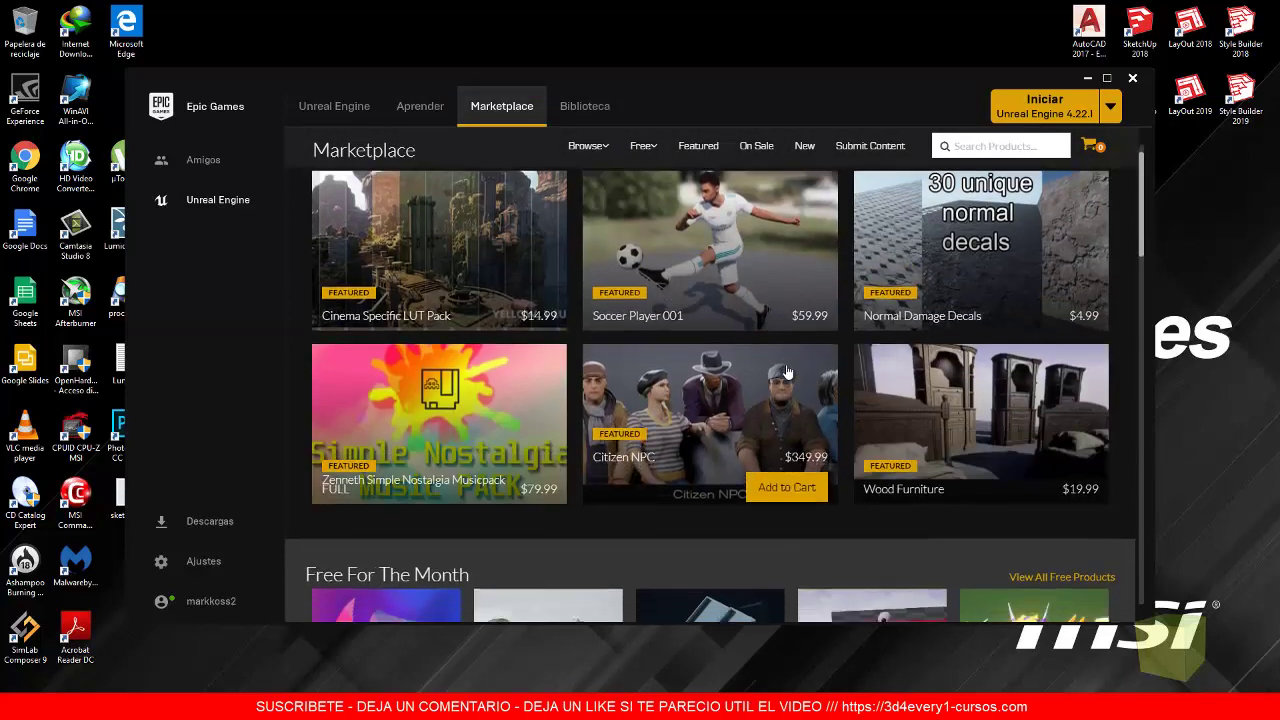
{"action": "scroll", "coordinate": [790, 350], "scroll_direction": "down", "scroll_amount": 4}
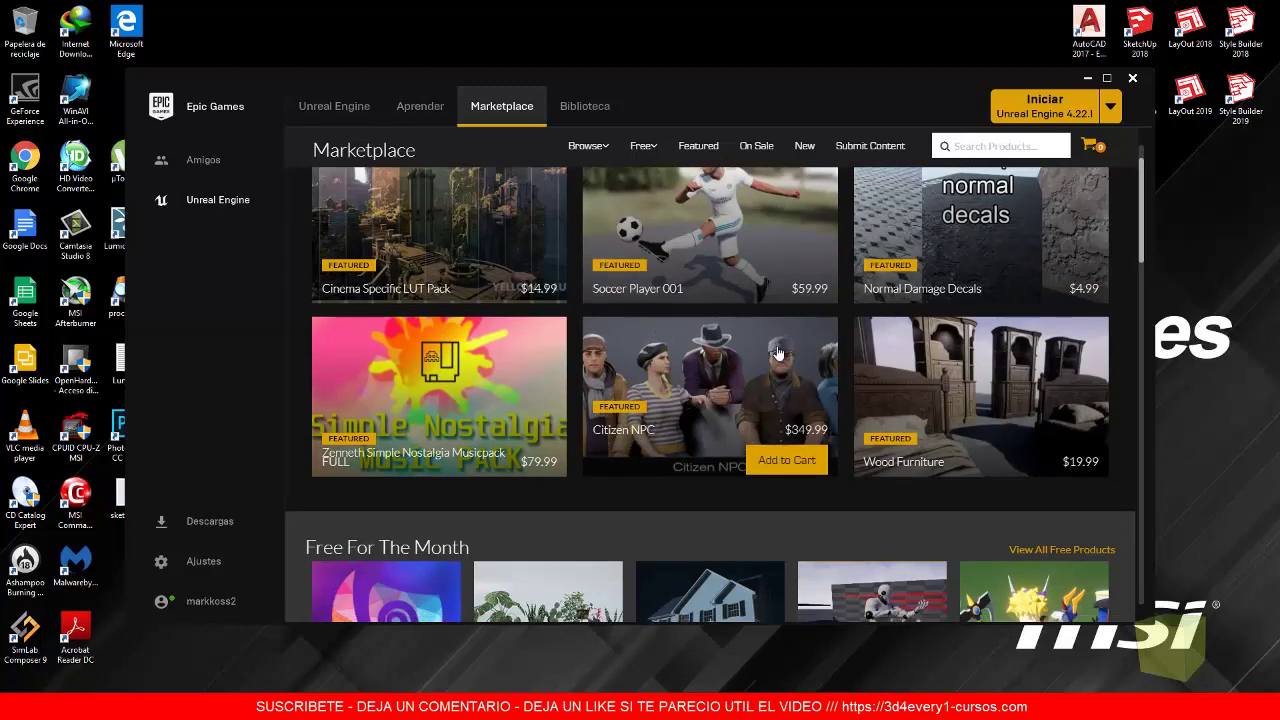
{"action": "scroll", "coordinate": [771, 344], "scroll_direction": "down", "scroll_amount": 2}
{"action": "scroll", "coordinate": [771, 344], "scroll_direction": "down", "scroll_amount": 2}
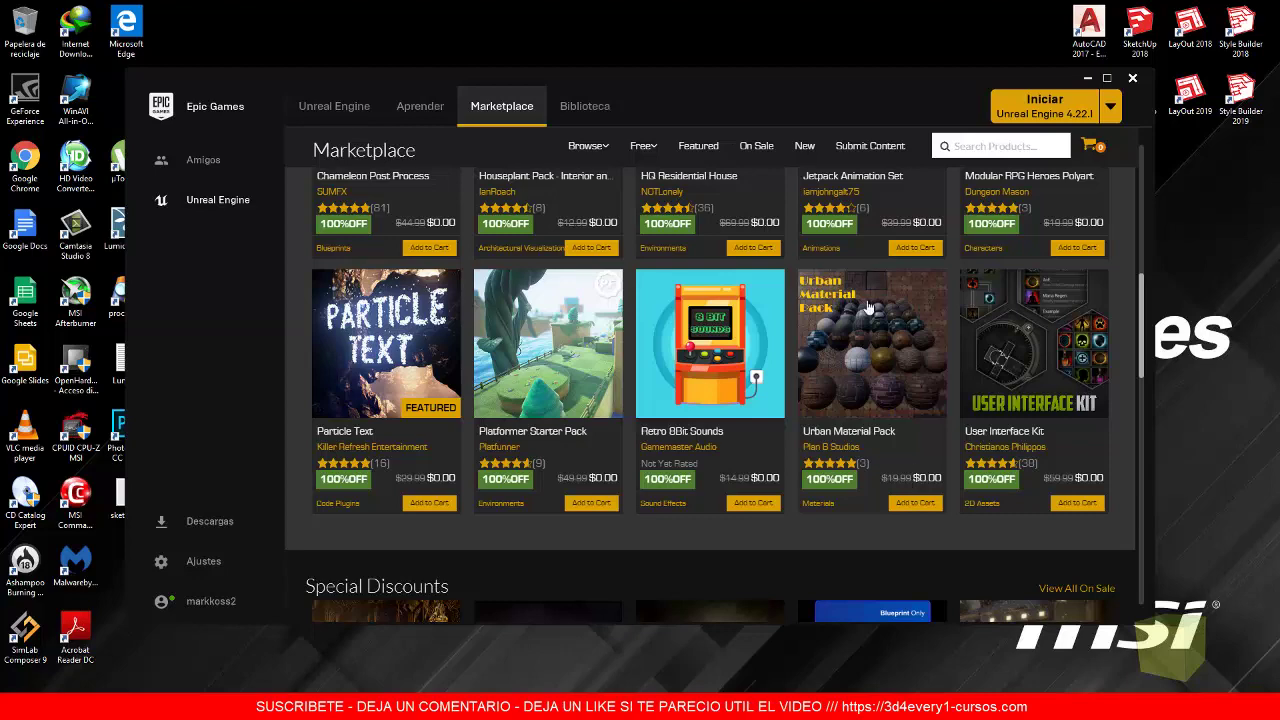
{"action": "scroll", "coordinate": [886, 349], "scroll_direction": "down", "scroll_amount": 1}
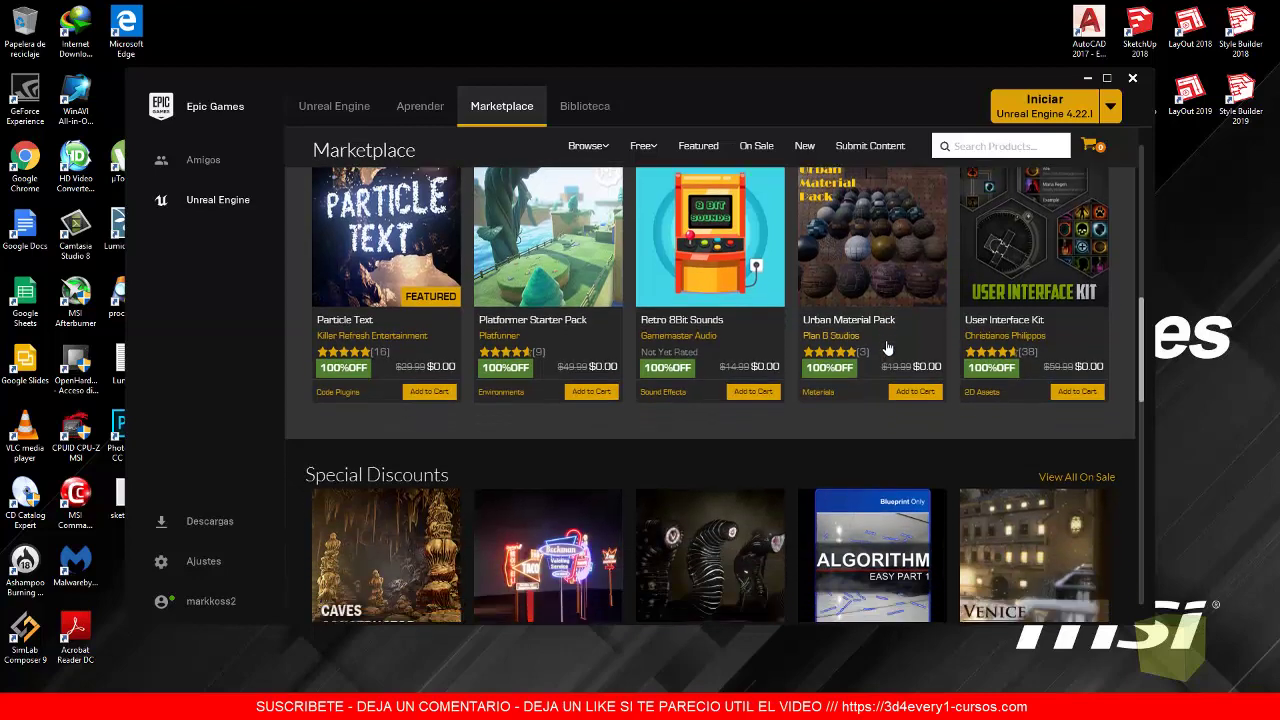
{"action": "scroll", "coordinate": [889, 287], "scroll_direction": "up", "scroll_amount": 3}
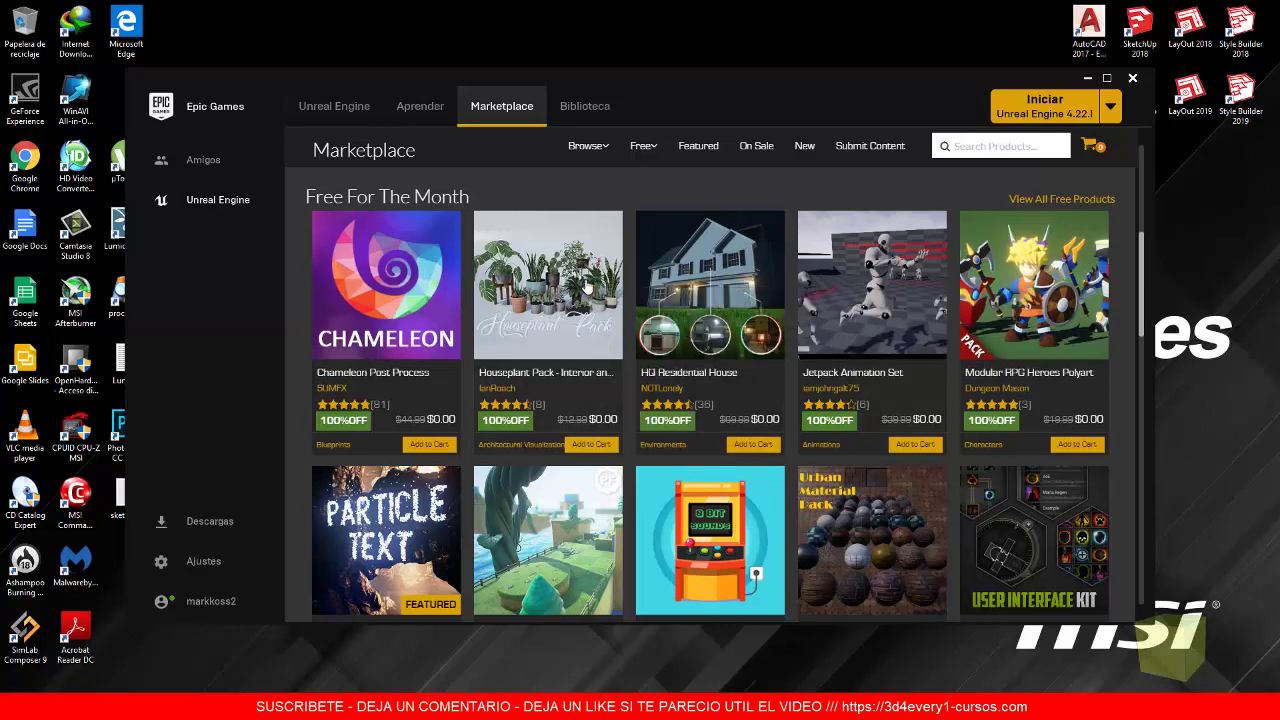
{"action": "scroll", "coordinate": [583, 285], "scroll_direction": "up", "scroll_amount": 2}
{"action": "scroll", "coordinate": [632, 400], "scroll_direction": "up", "scroll_amount": 2}
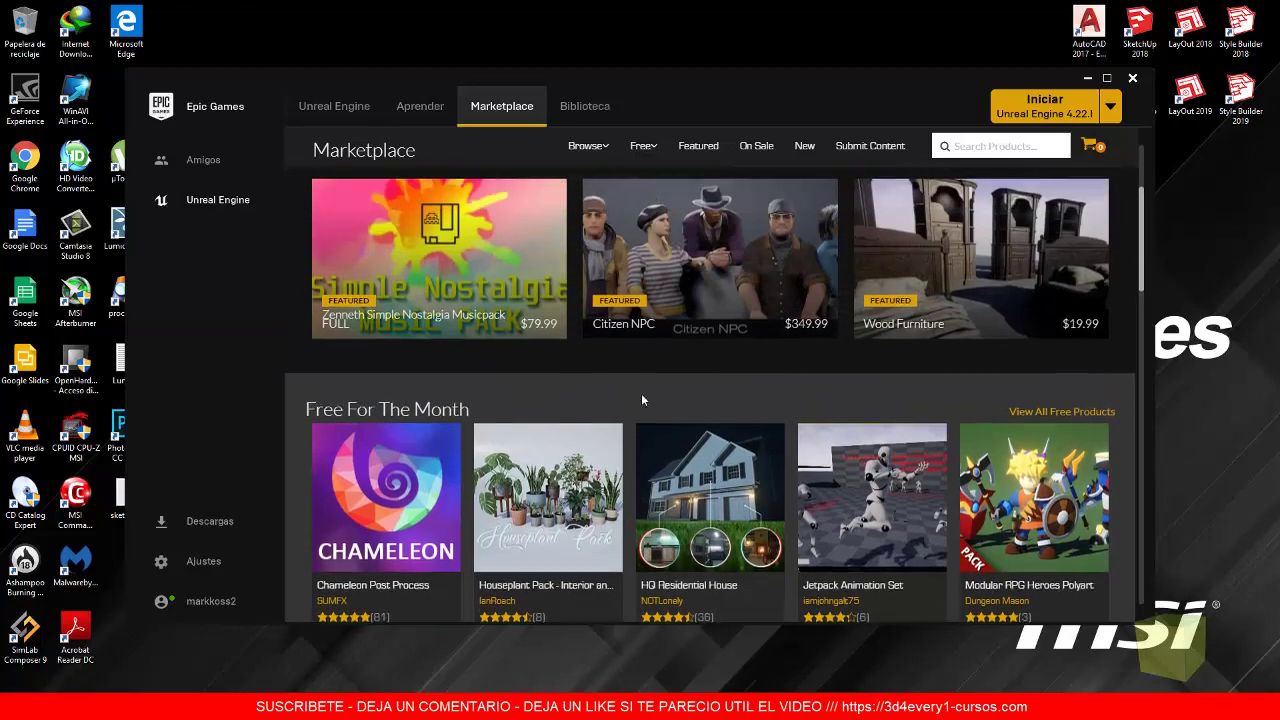
In the Biblioteca library, start adding a 4.21.2 engine version, then discard it.
{"action": "left_click", "coordinate": [591, 110]}
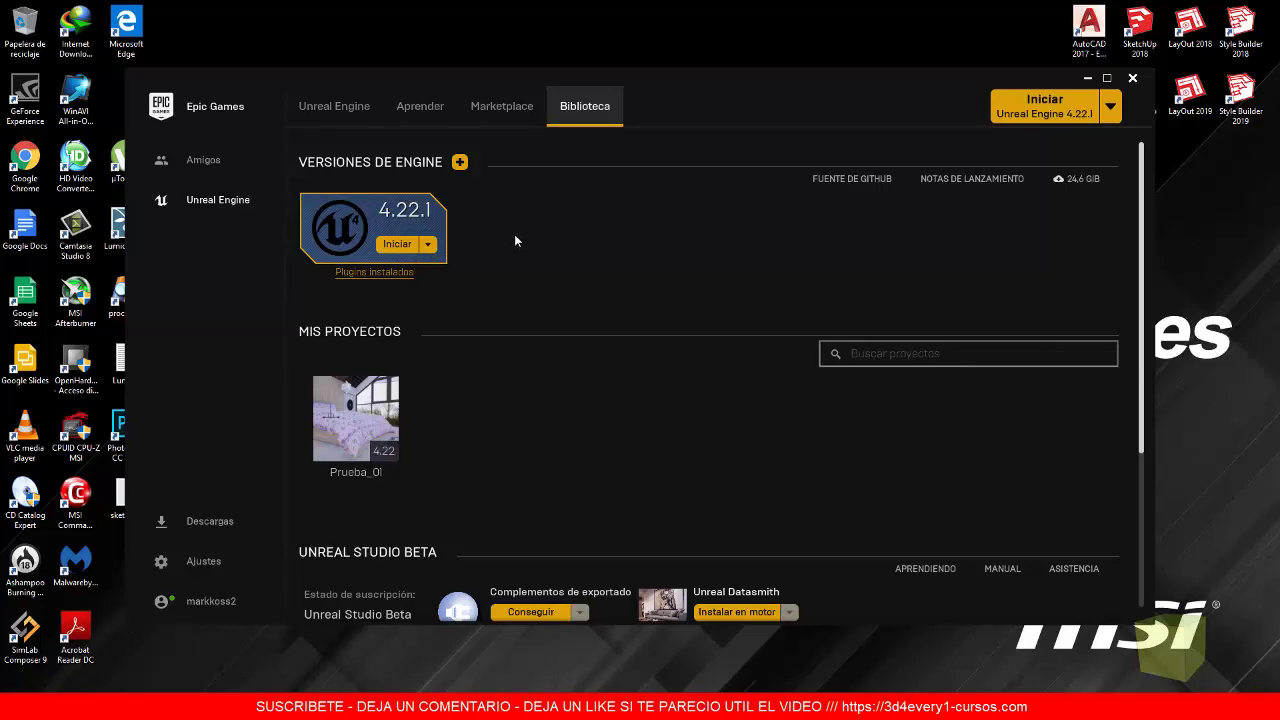
{"action": "left_click", "coordinate": [460, 163]}
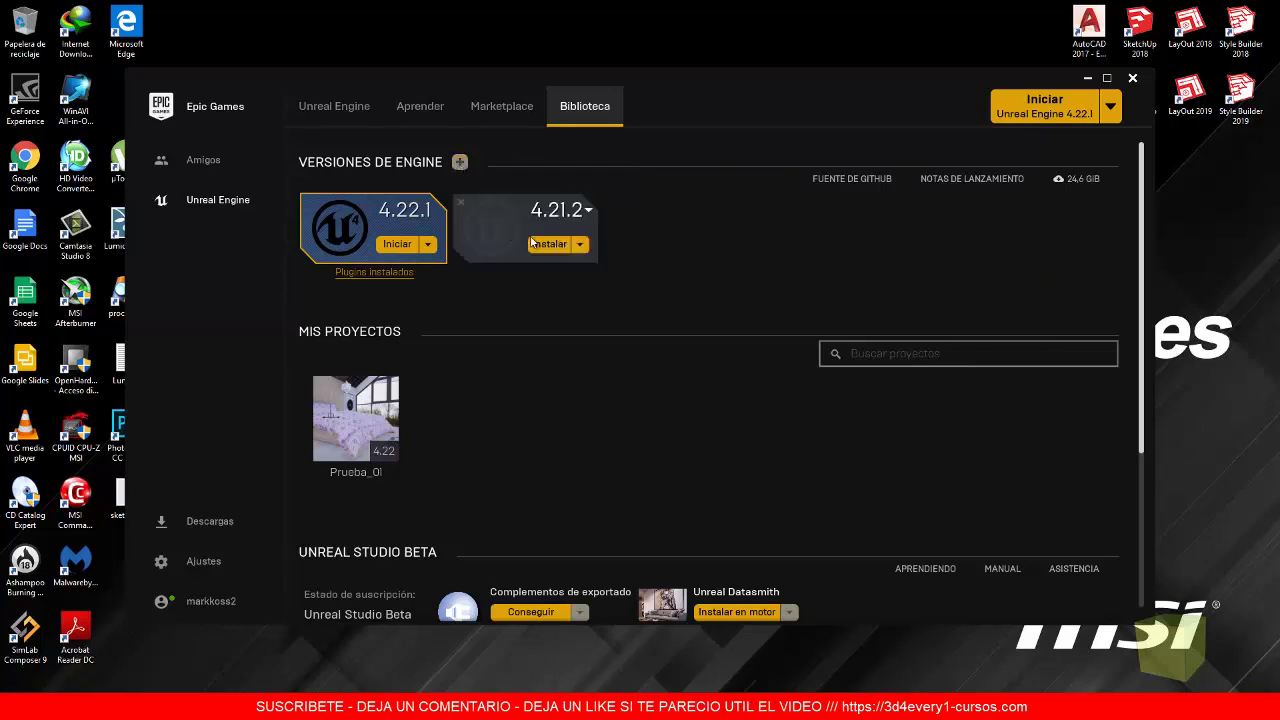
{"action": "left_click", "coordinate": [592, 209]}
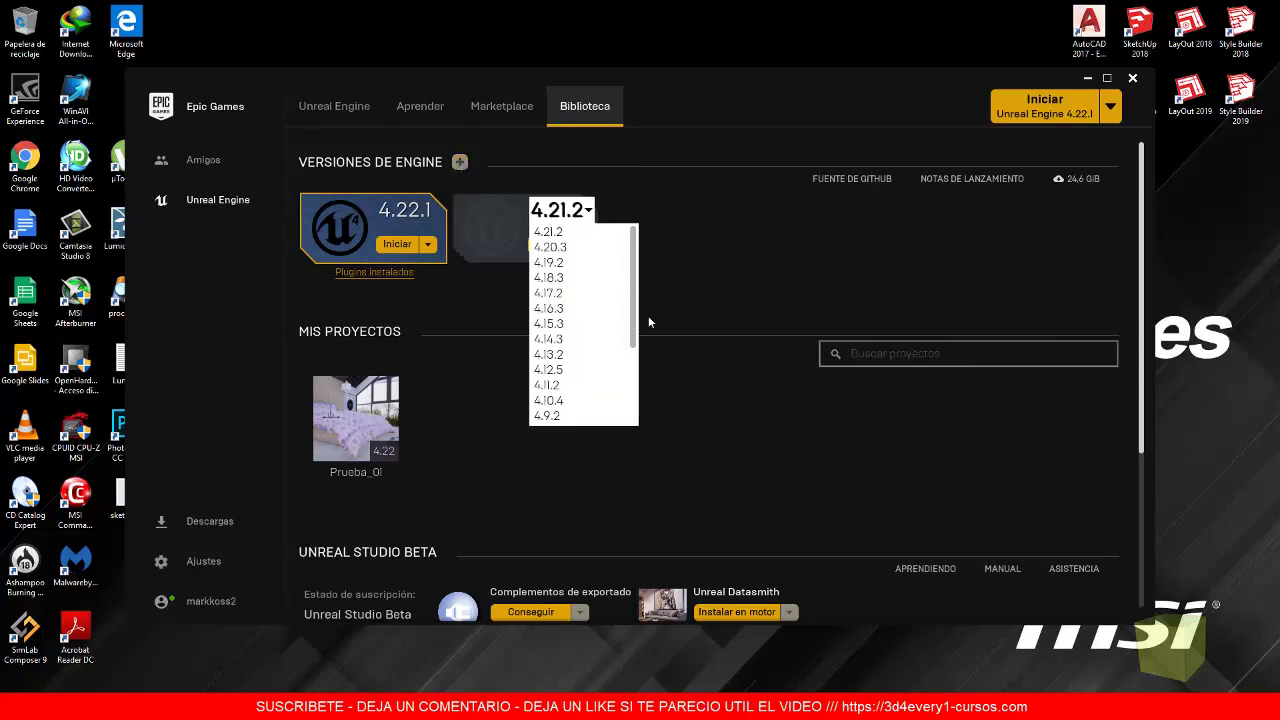
{"action": "mouse_move", "coordinate": [634, 300]}
{"action": "left_mouse_down"}
{"action": "mouse_move", "coordinate": [636, 393]}
{"action": "mouse_move", "coordinate": [636, 321]}
{"action": "left_mouse_up"}
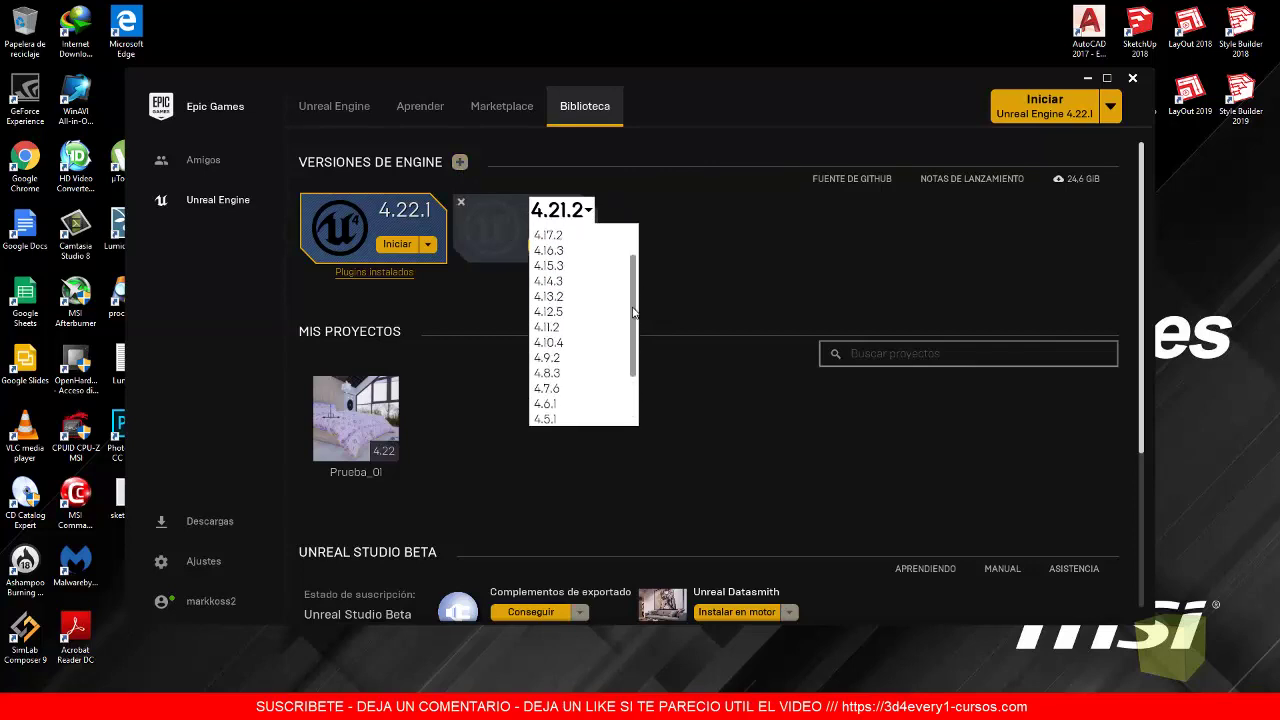
{"action": "left_click", "coordinate": [673, 260]}
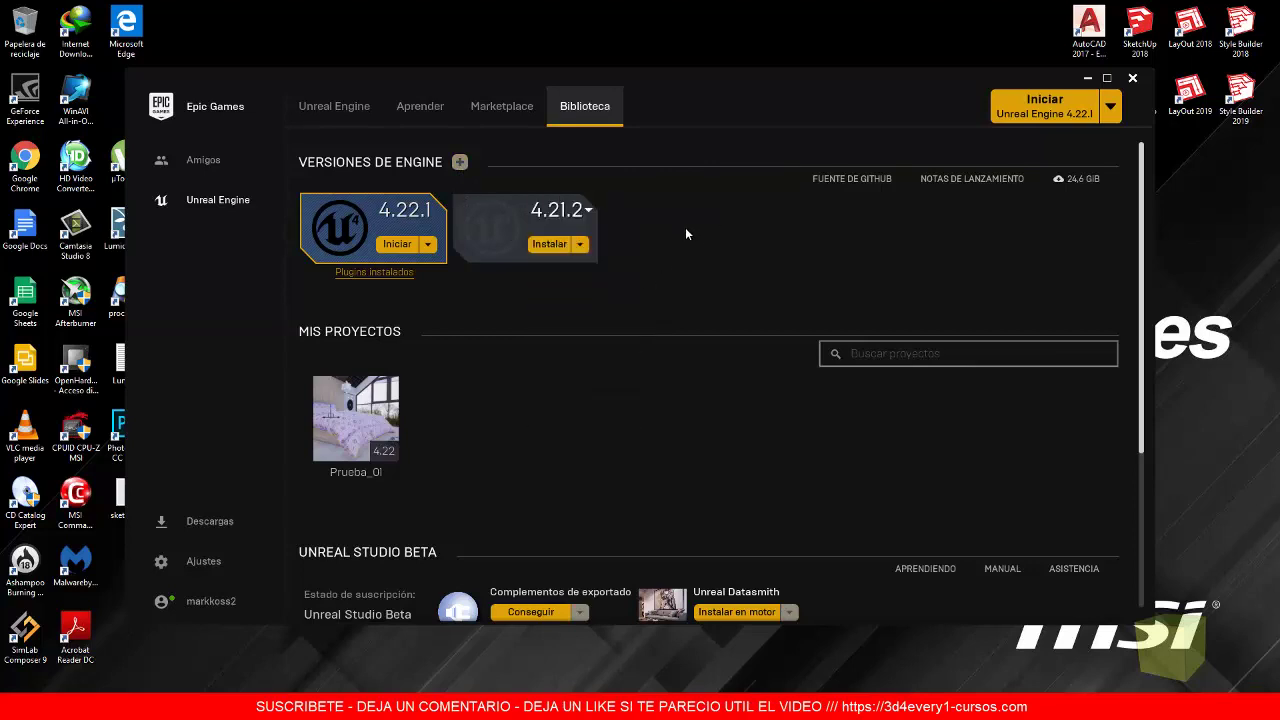
{"action": "left_click", "coordinate": [462, 203]}
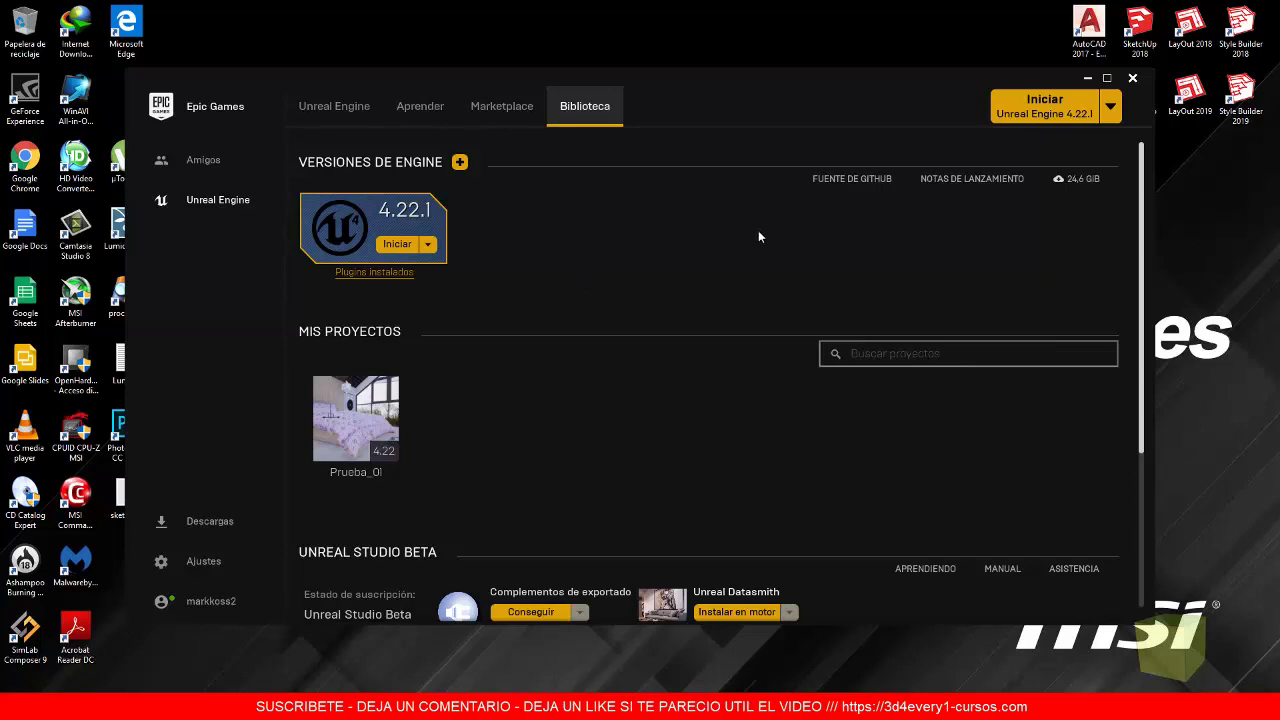
{"action": "mouse_move", "coordinate": [389, 414]}
Launch Unreal Engine 4.22.1 from its Library tile to bring up the Project Browser.
{"action": "left_click", "coordinate": [398, 246]}
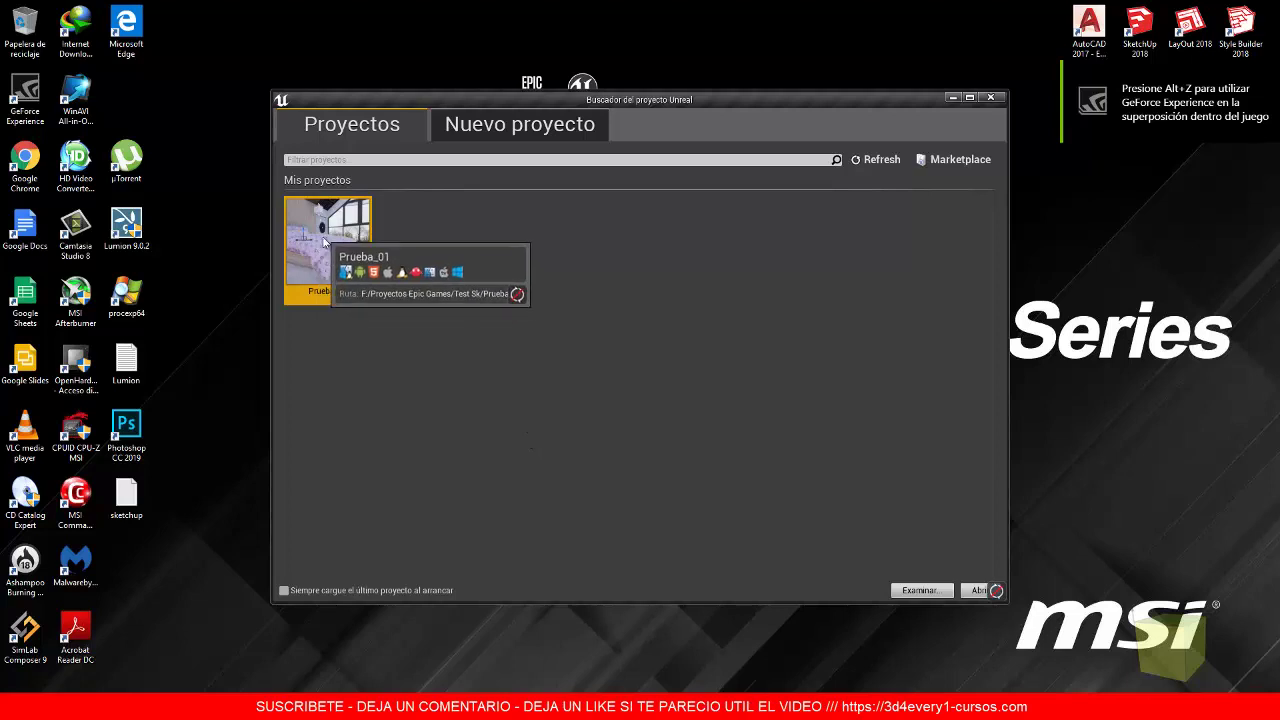
Open the New Project page and toggle between Blueprint and C++ templates, ending on C++.
{"action": "left_click", "coordinate": [500, 133]}
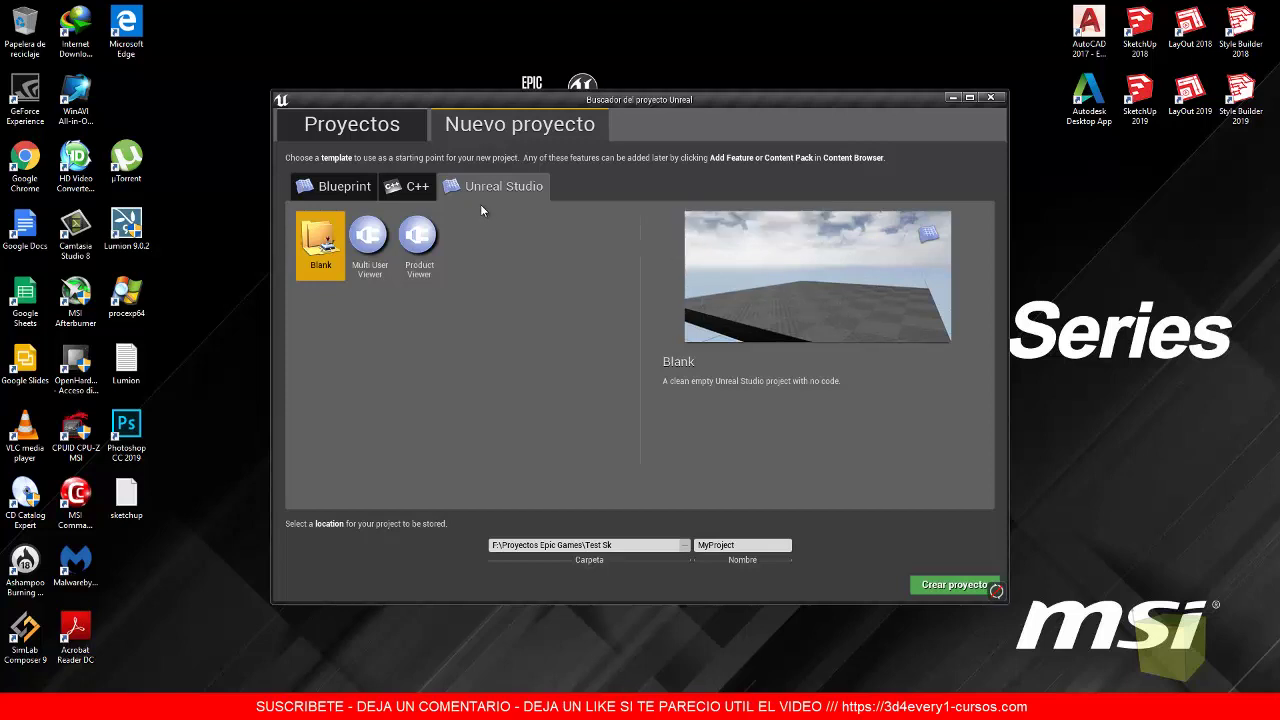
{"action": "left_click", "coordinate": [408, 186]}
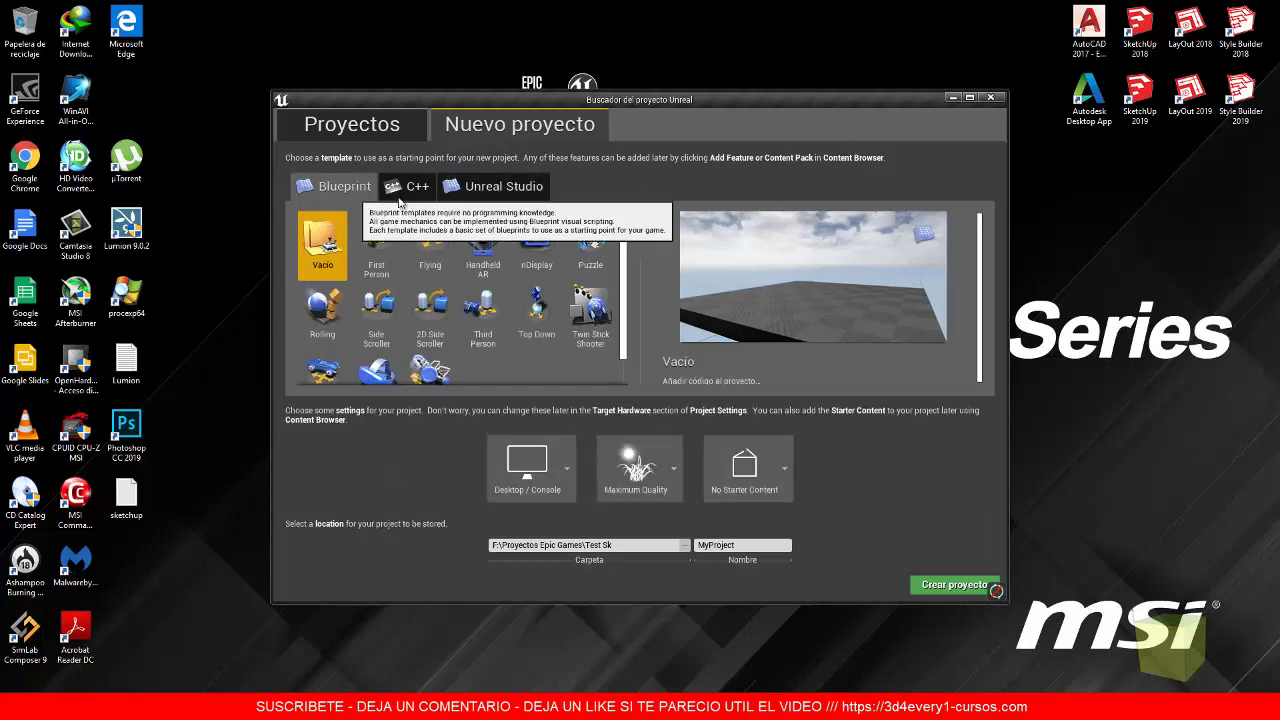
{"action": "left_click", "coordinate": [355, 187]}
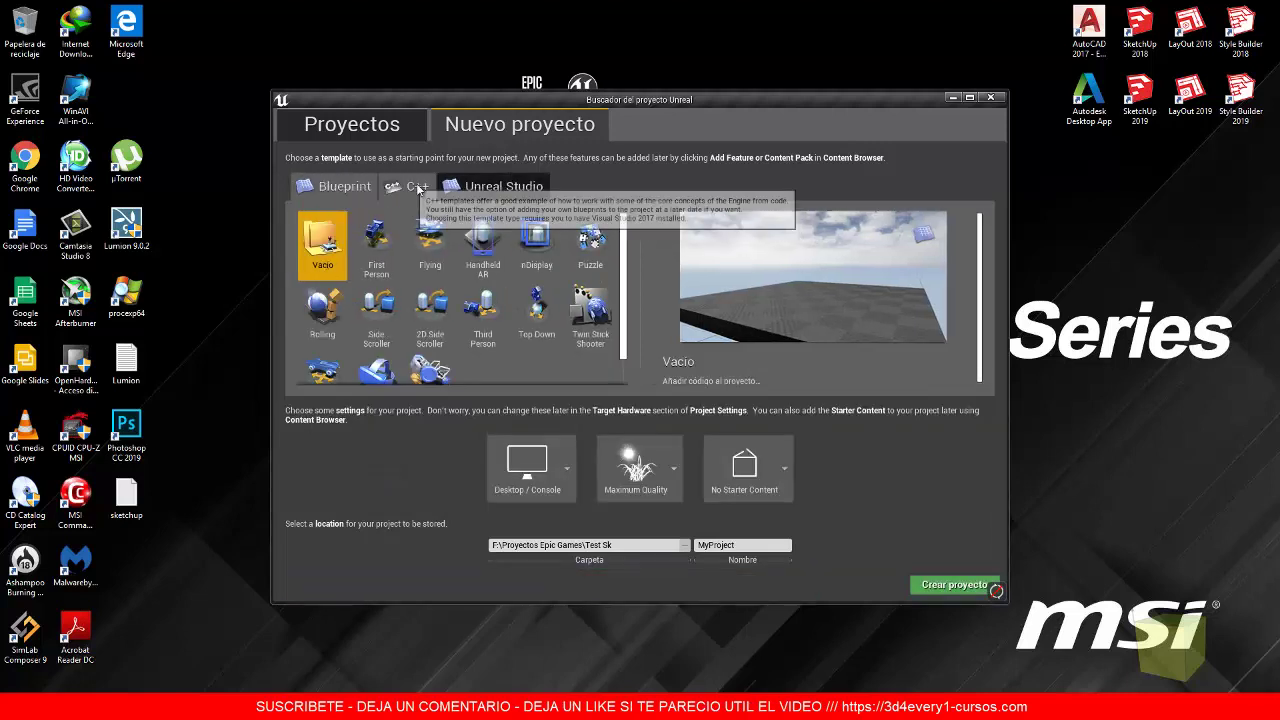
{"action": "left_click", "coordinate": [410, 187]}
{"action": "left_click", "coordinate": [328, 190]}
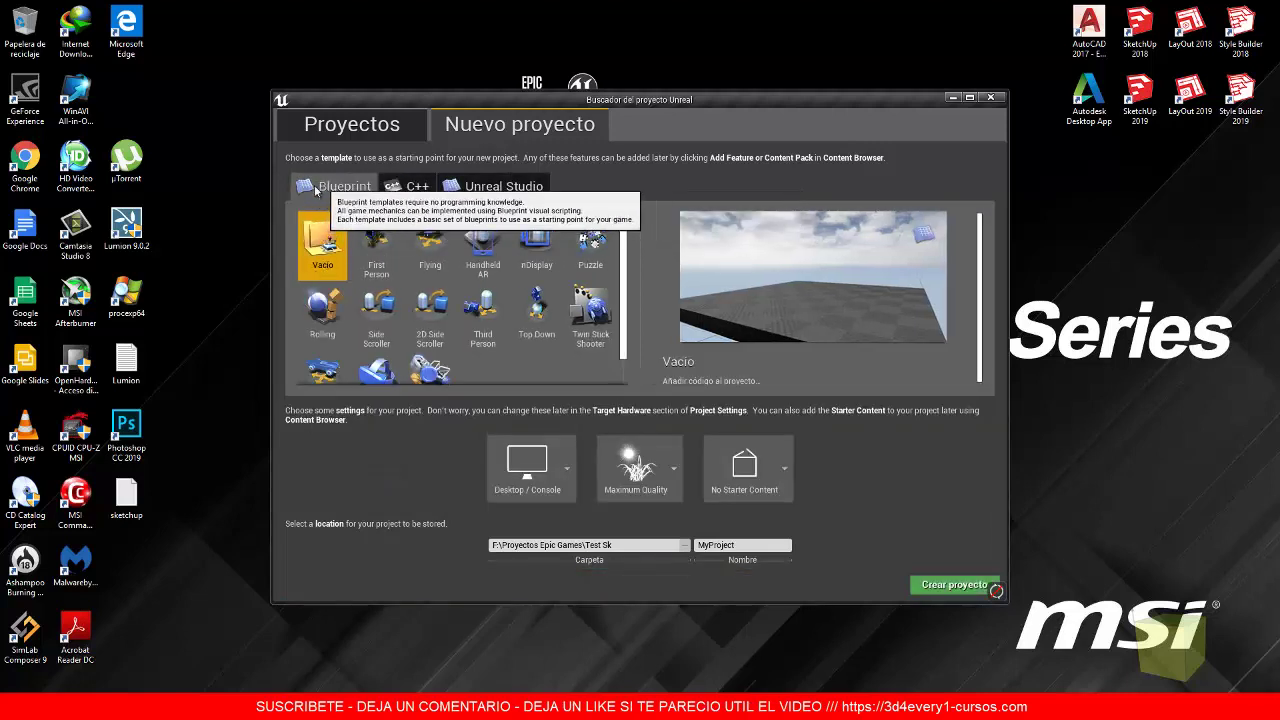
{"action": "left_click", "coordinate": [418, 187]}
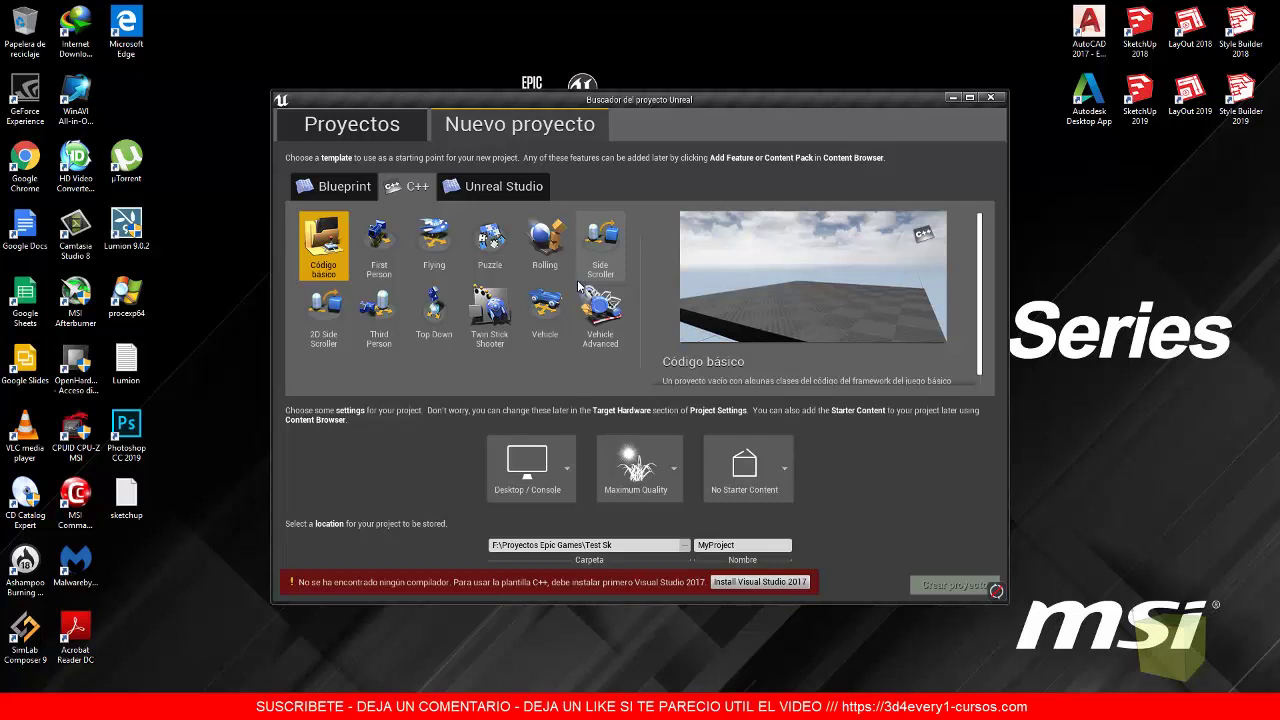
Switch back to the Blueprint templates, with the Vacío template selected.
{"action": "left_click", "coordinate": [356, 192]}
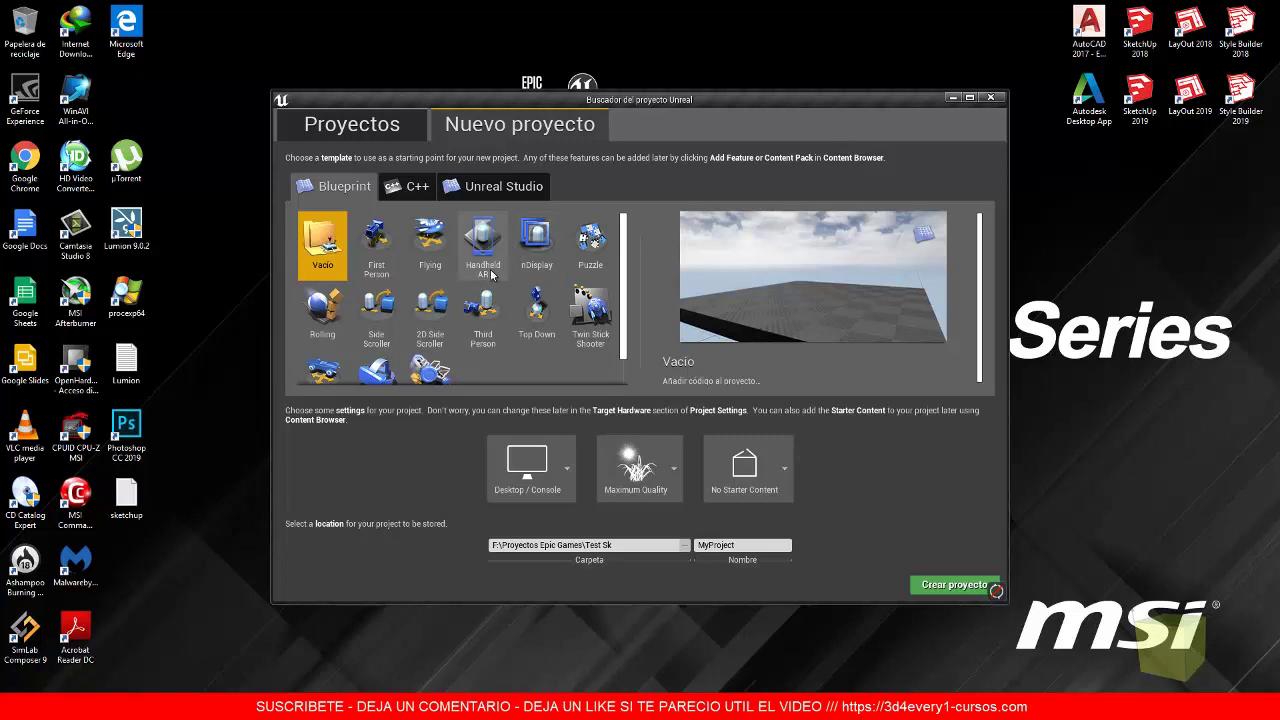
Select the First Person Blueprint template.
{"action": "left_click", "coordinate": [380, 238]}
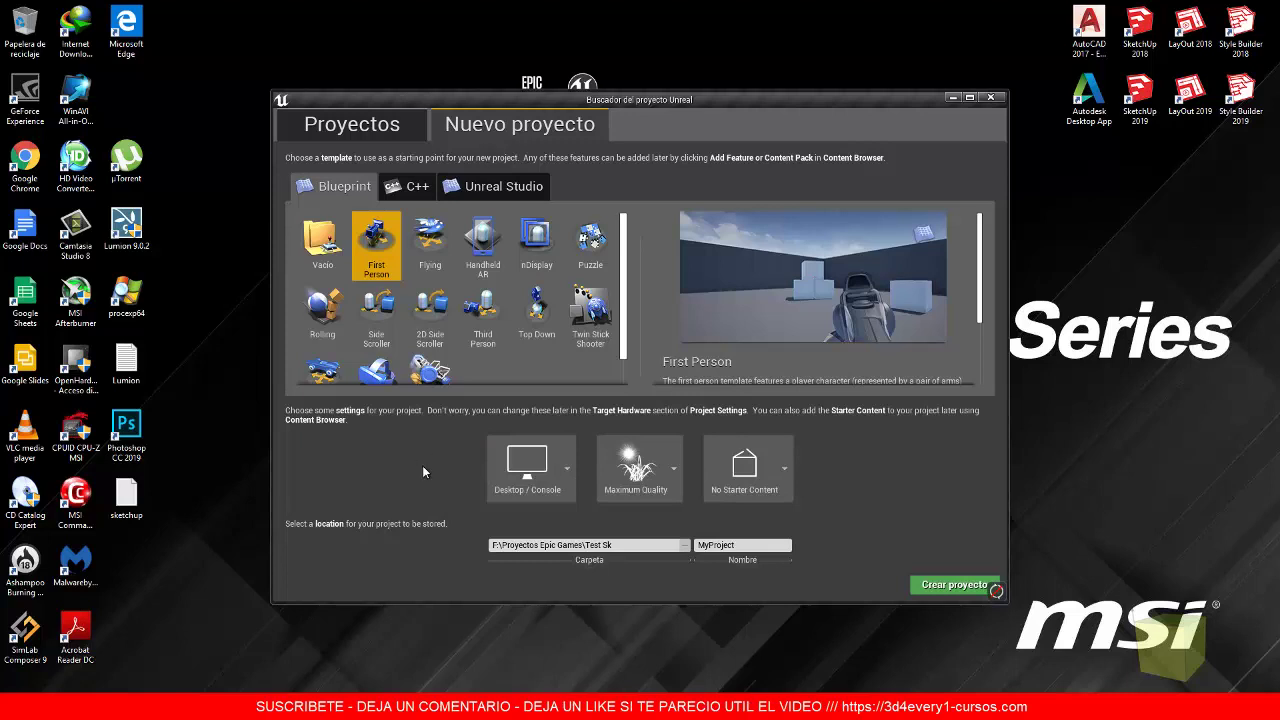
{"action": "left_click", "coordinate": [570, 468]}
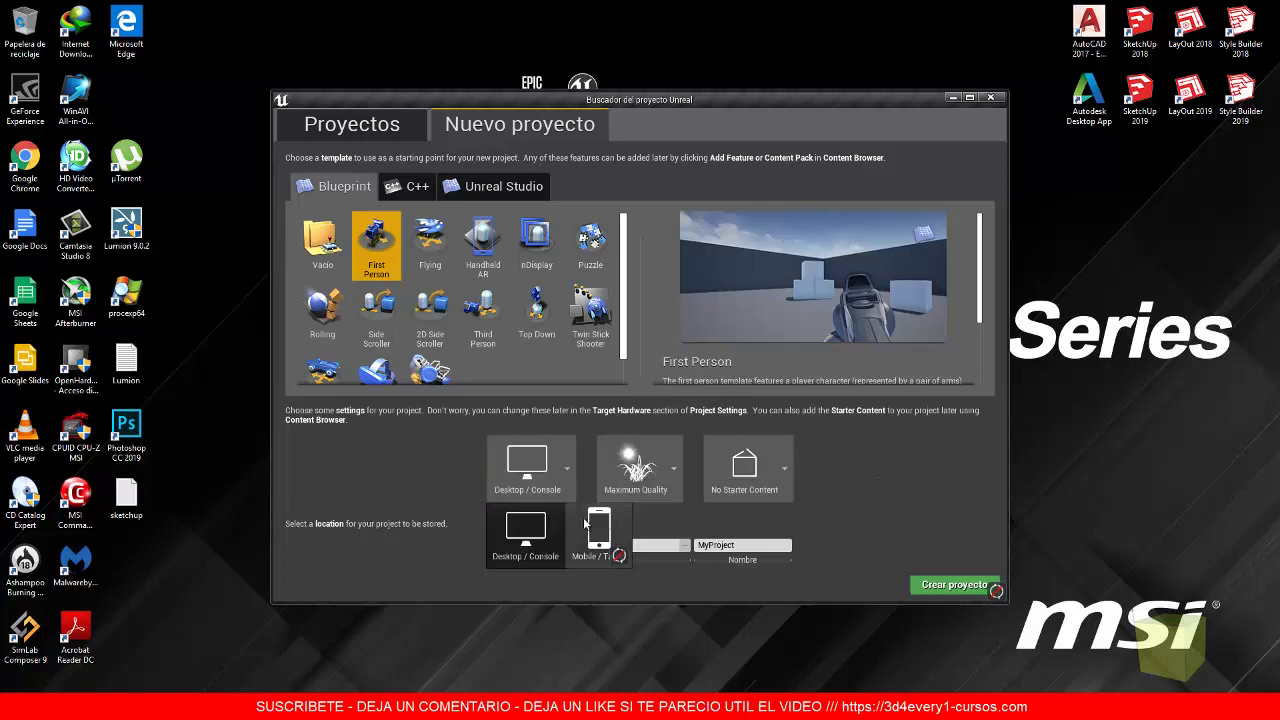
{"action": "left_click", "coordinate": [460, 456]}
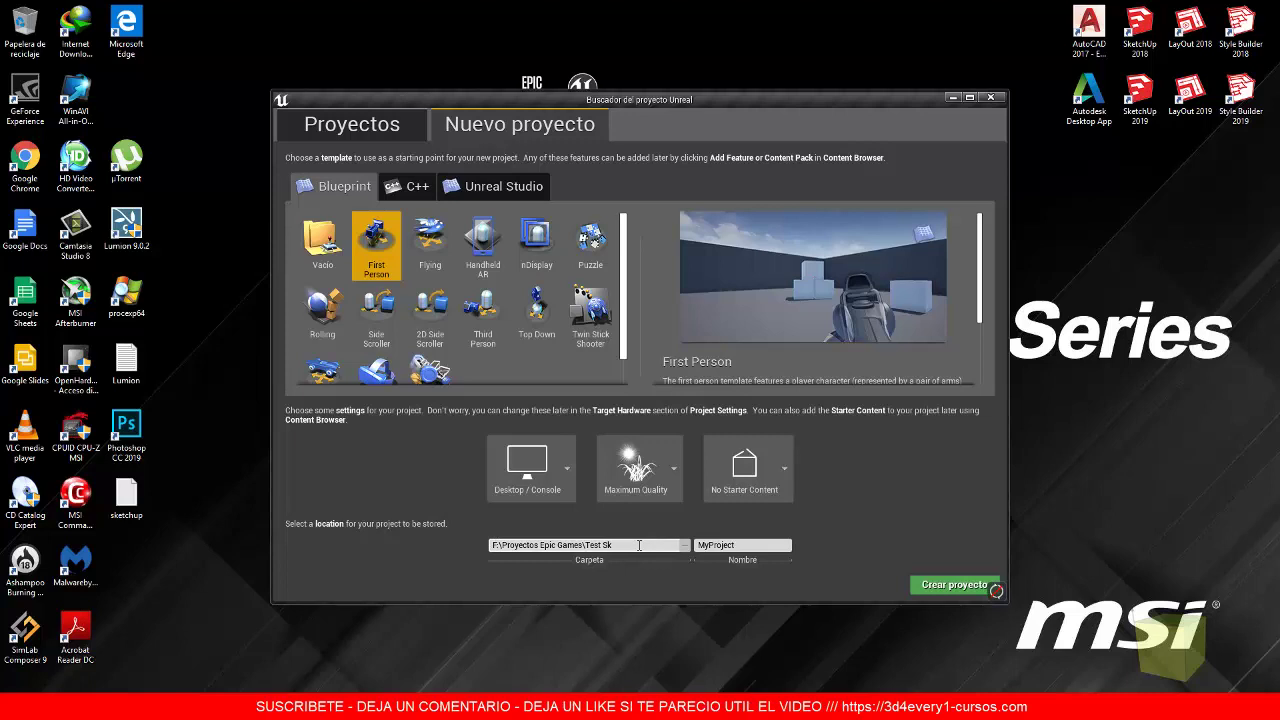
{"action": "left_click_drag", "start_coordinate": [762, 545], "coordinate": [699, 547]}
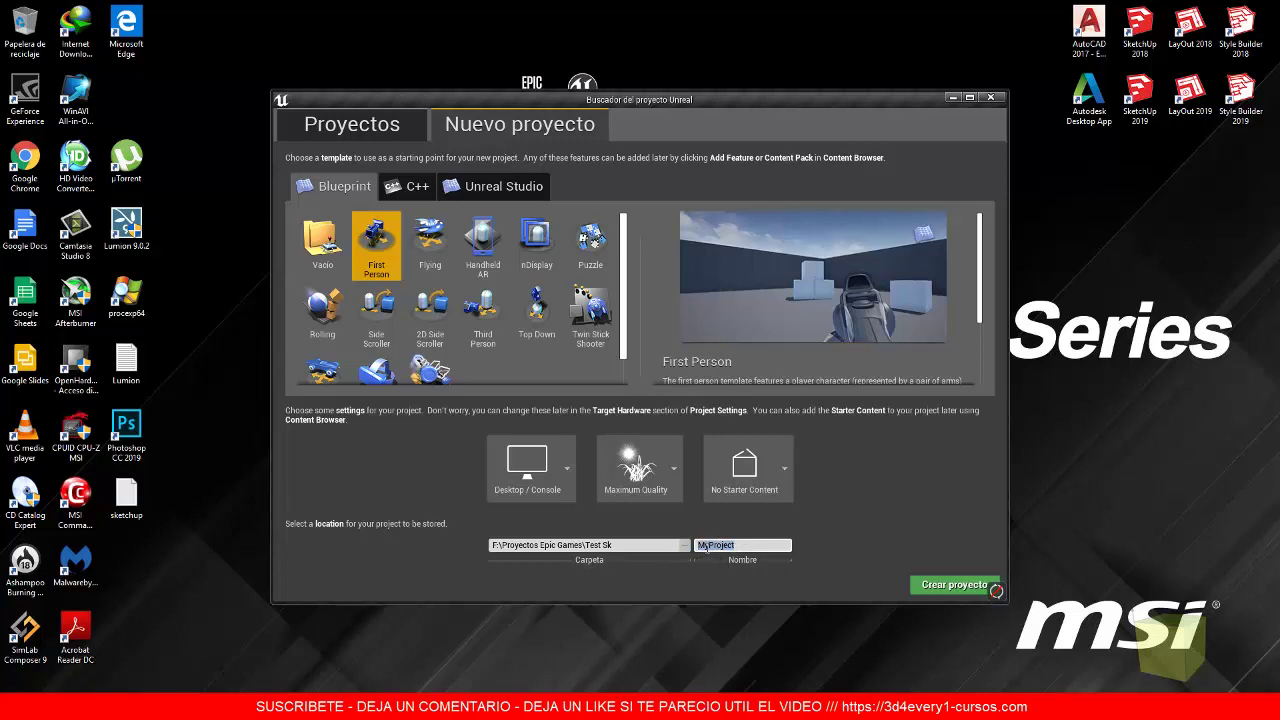
{"action": "left_click", "coordinate": [702, 545]}
{"action": "double_click", "coordinate": [702, 545]}
{"action": "left_click", "coordinate": [744, 545]}
{"action": "left_click_drag", "start_coordinate": [737, 545], "coordinate": [695, 545]}
Rename the project in the Nombre field from MyProject to My_Project_3d.
{"action": "left_click", "coordinate": [755, 545]}
{"action": "key", "text": "End"}
{"action": "double_click", "coordinate": [750, 542]}
{"action": "left_click", "coordinate": [760, 545]}
{"action": "type", "text": "3d"}
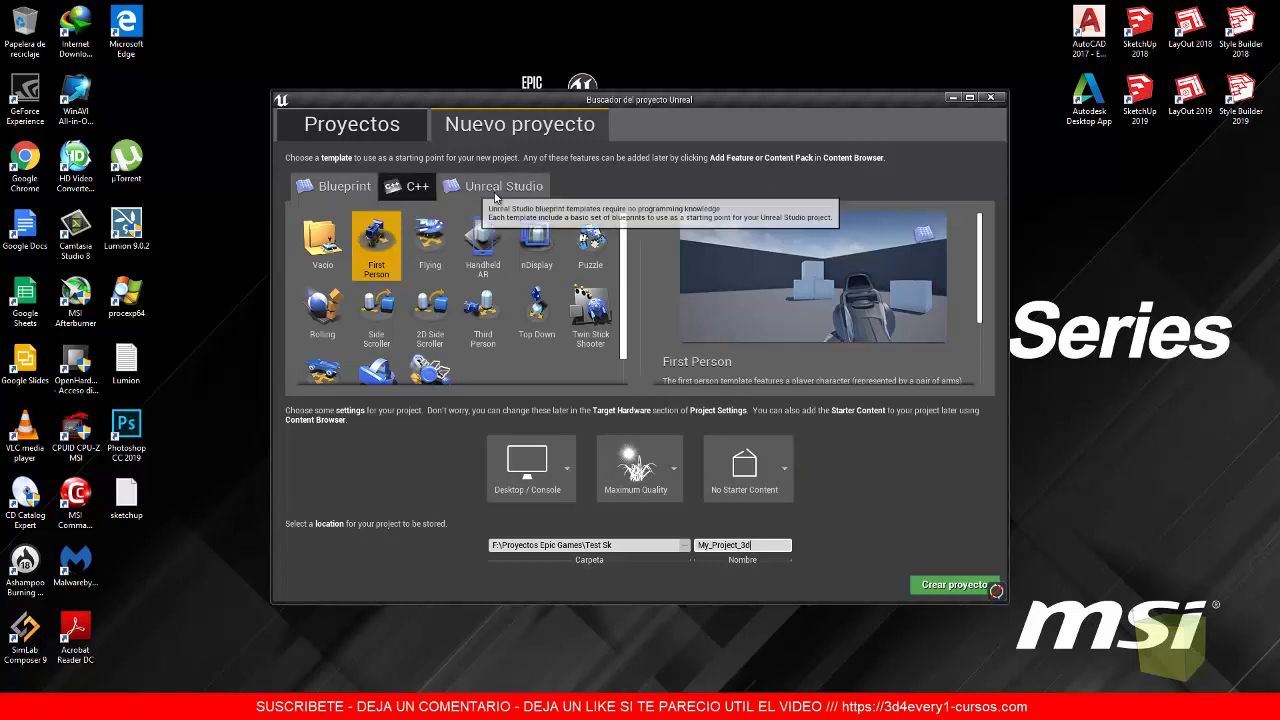
Show the Unreal Studio templates and browse for a project location, starting at Test Sk.
{"action": "left_click", "coordinate": [517, 193]}
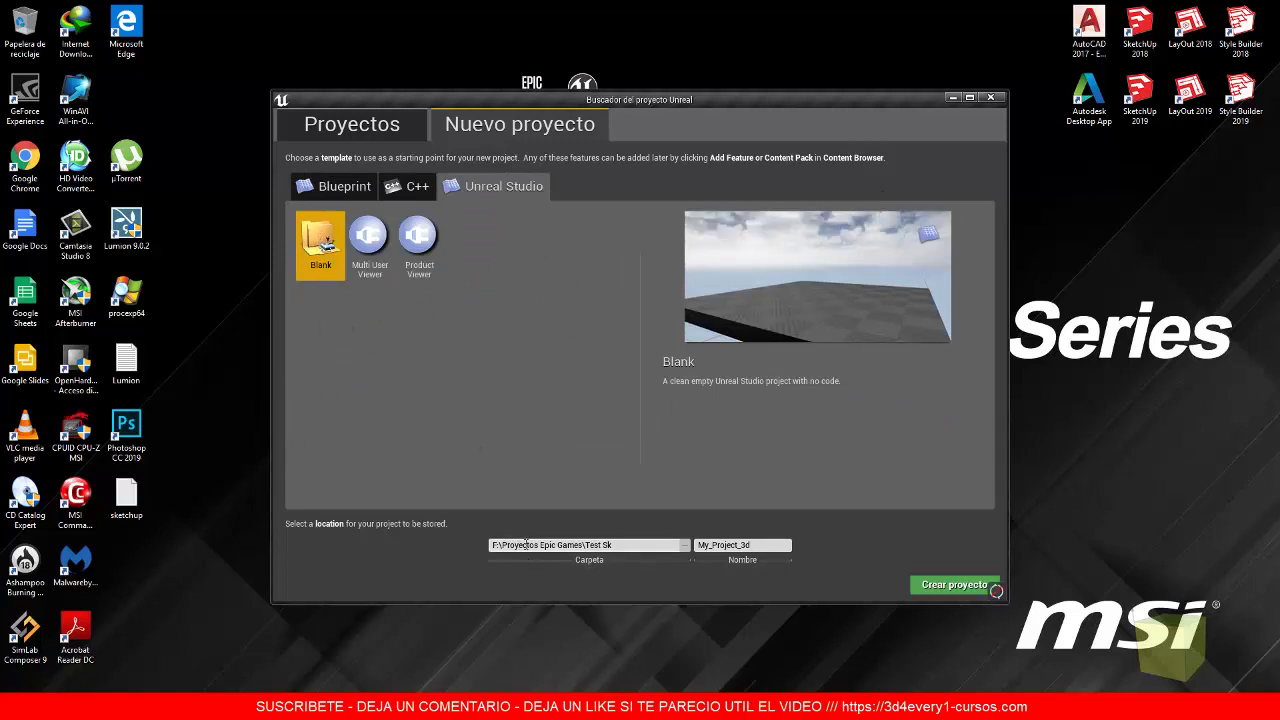
{"action": "left_click", "coordinate": [687, 545]}
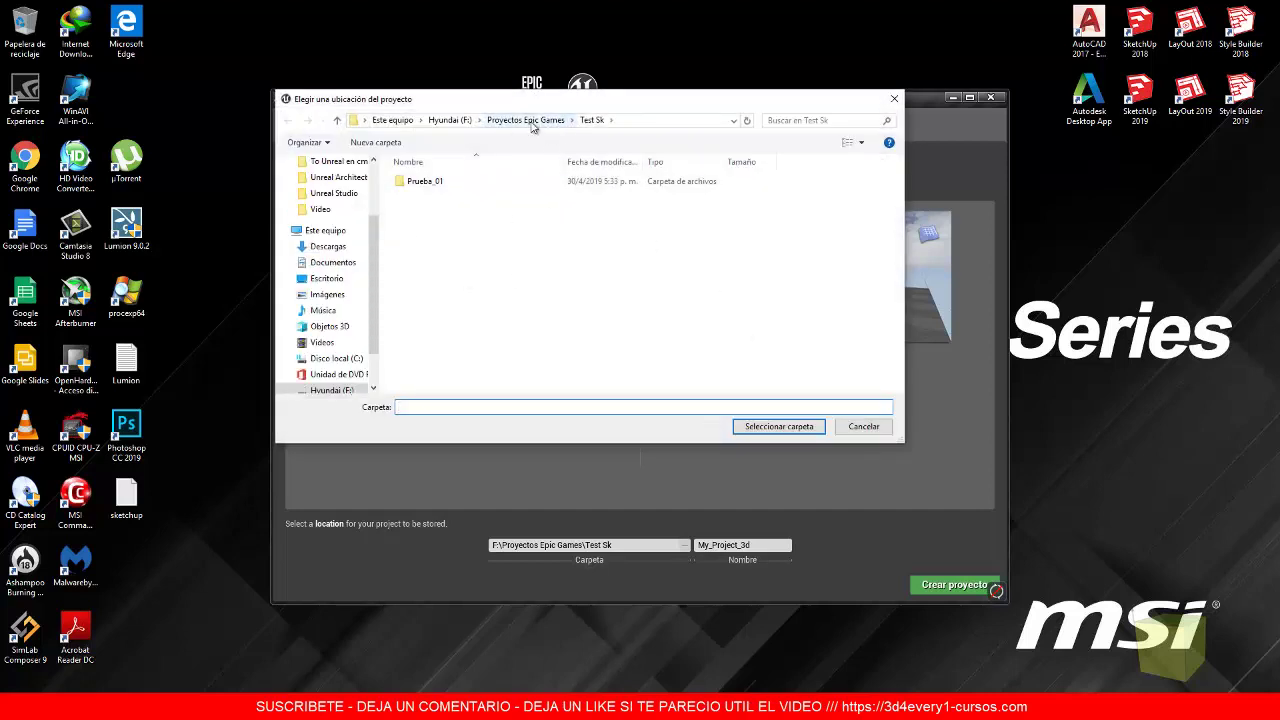
Create a new folder named 'Curso Unreal' inside Test Sk and open it.
{"action": "left_click", "coordinate": [375, 142]}
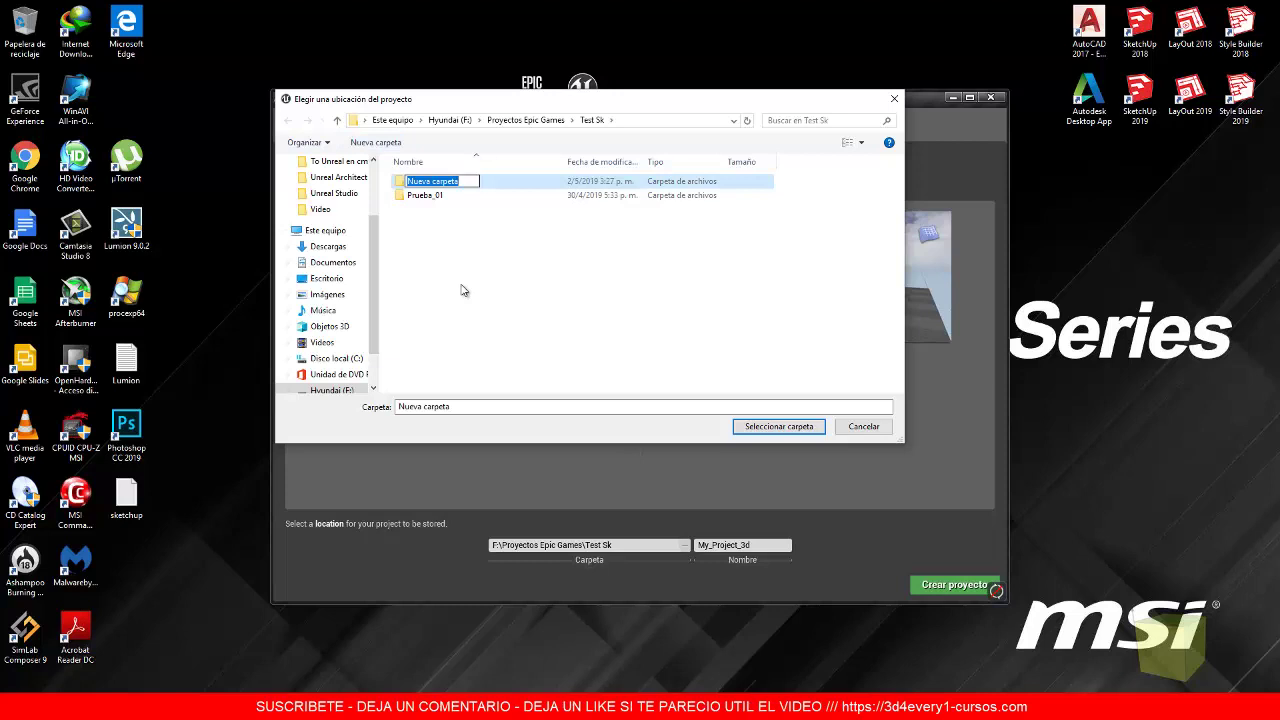
{"action": "type", "text": "Cur"}
{"action": "type", "text": "so Unr"}
{"action": "type", "text": "eal"}
{"action": "key", "text": "Return"}
{"action": "key", "text": "Return"}
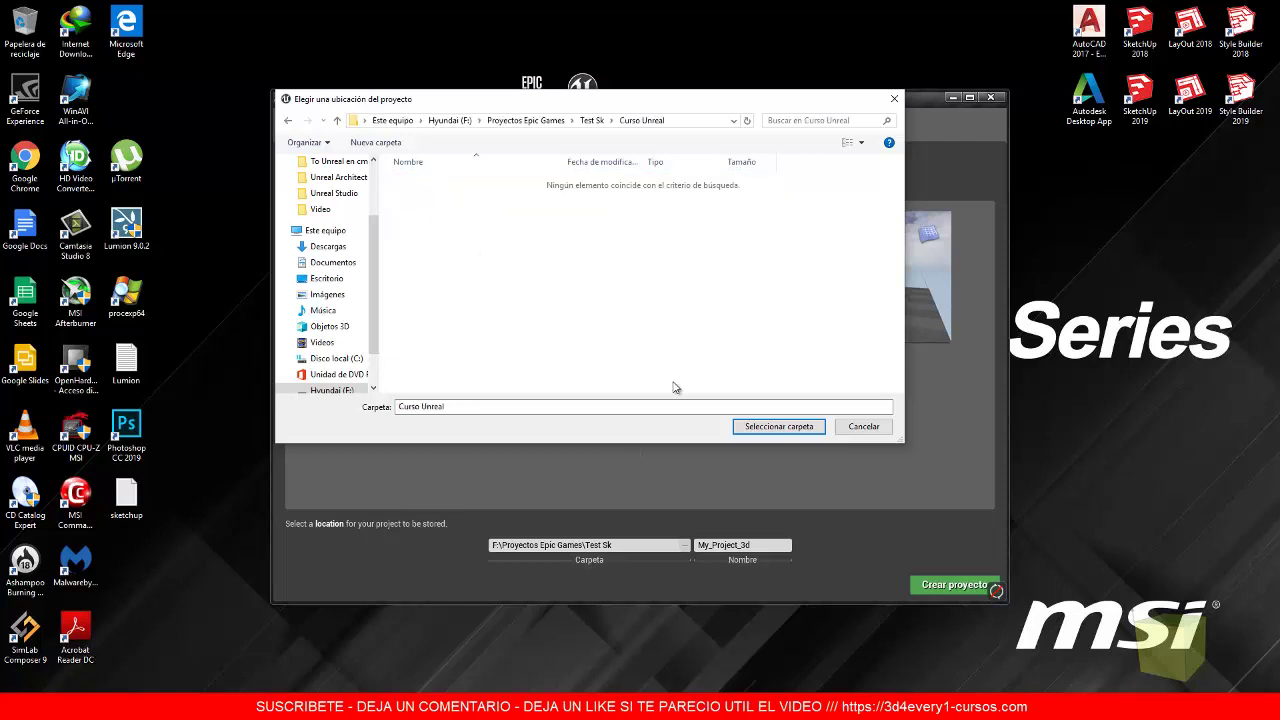
Use the Curso Unreal folder as the location and create the My_Project_3d project.
{"action": "left_click", "coordinate": [755, 427]}
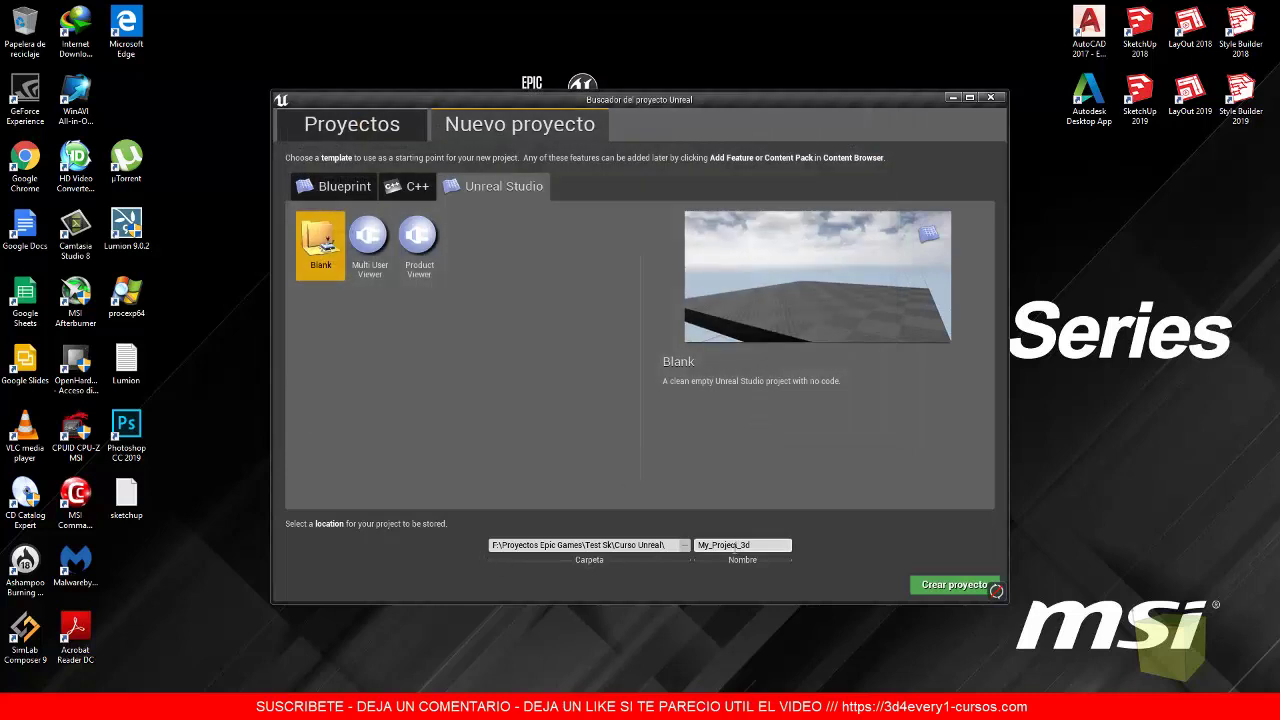
{"action": "left_click", "coordinate": [930, 588]}
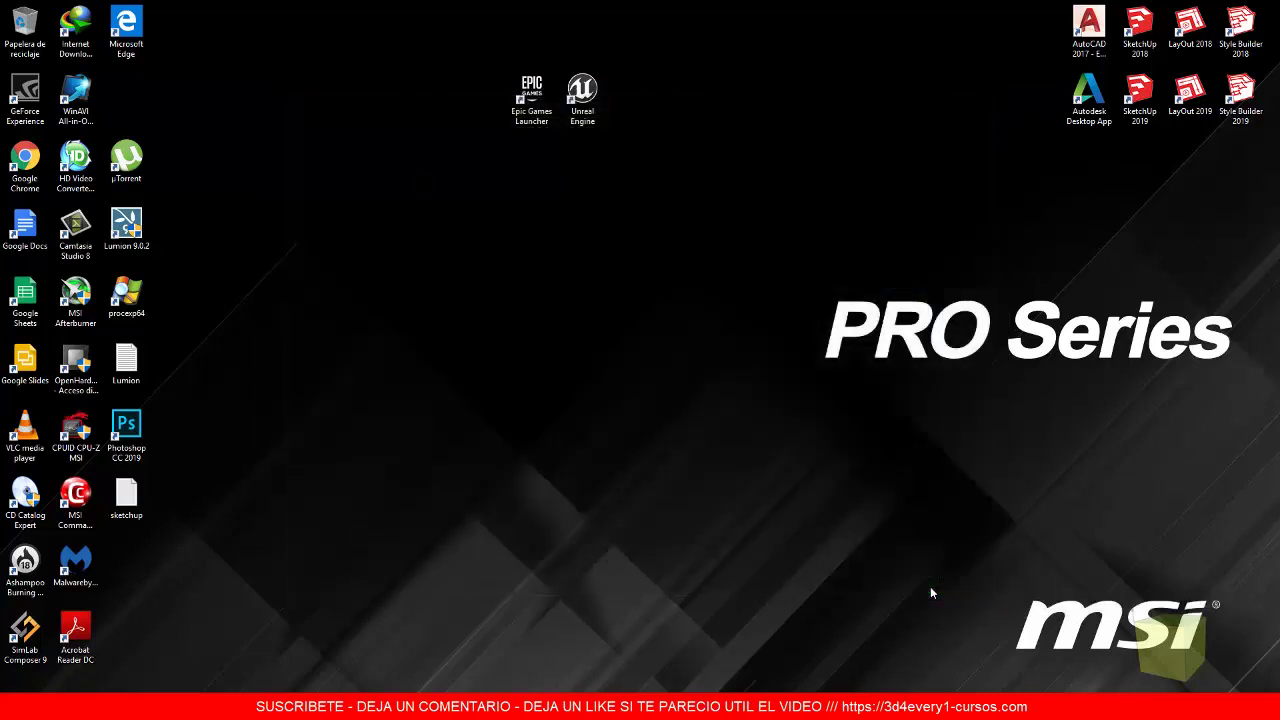